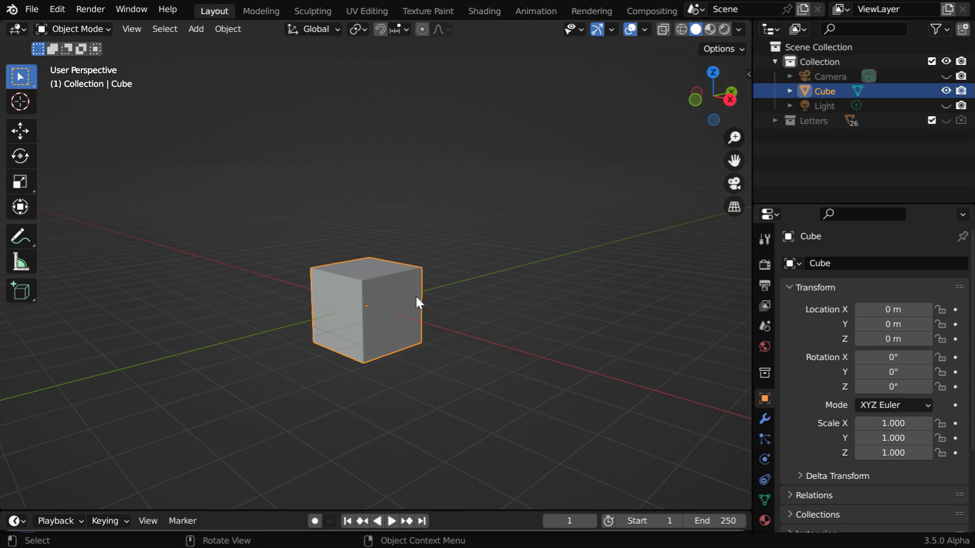
Raise the cube to Z 5 m and give it a particle system of 500 particles
left_click(904, 338)
type("5")
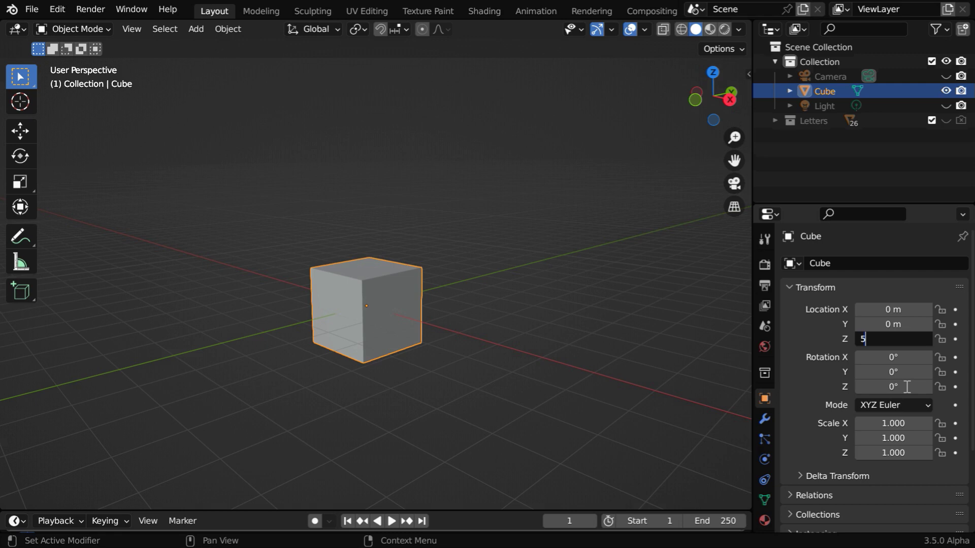
key("Return")
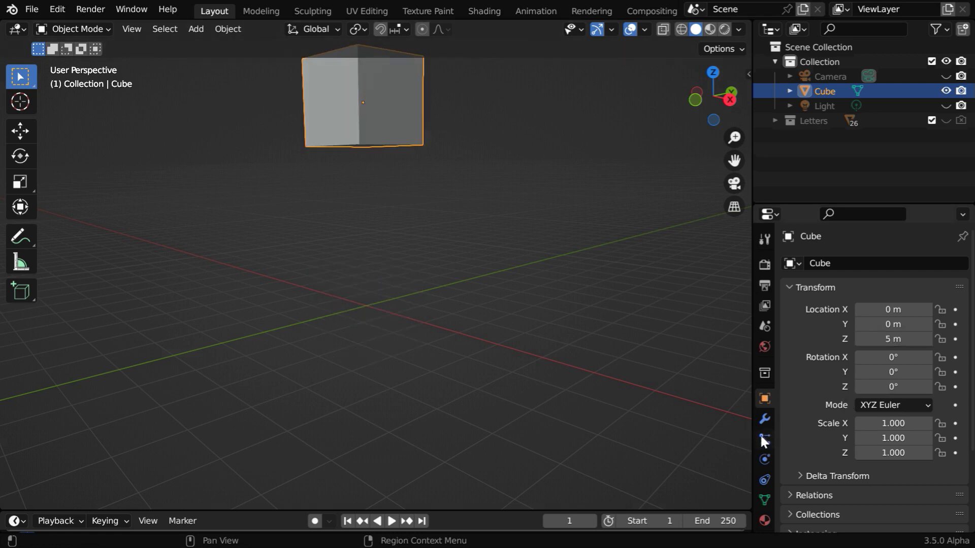
left_click(766, 441)
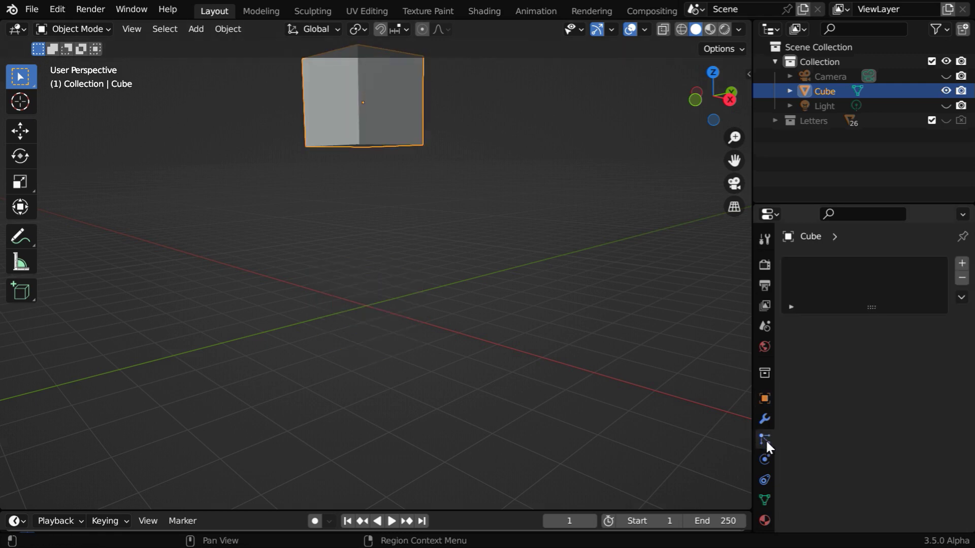
left_click(962, 263)
left_click(913, 395)
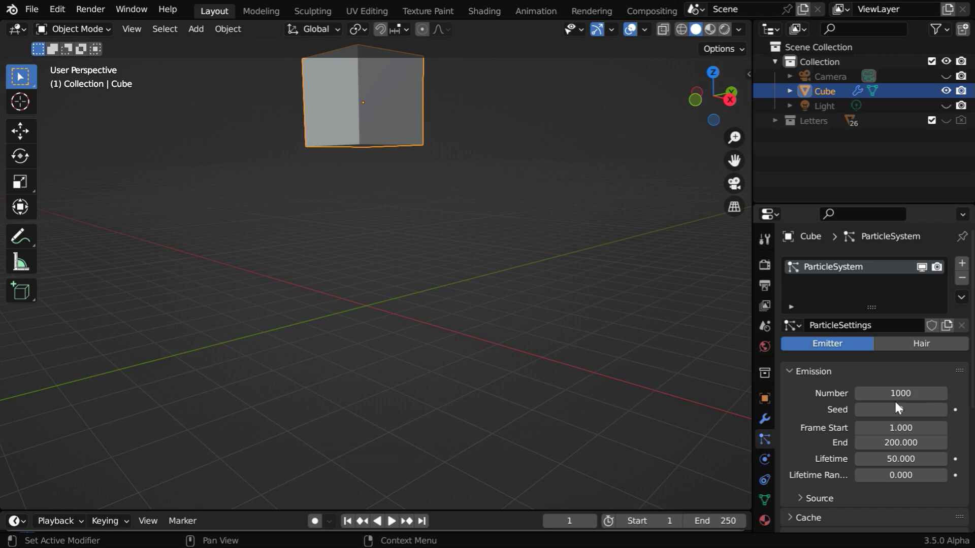
type("5")
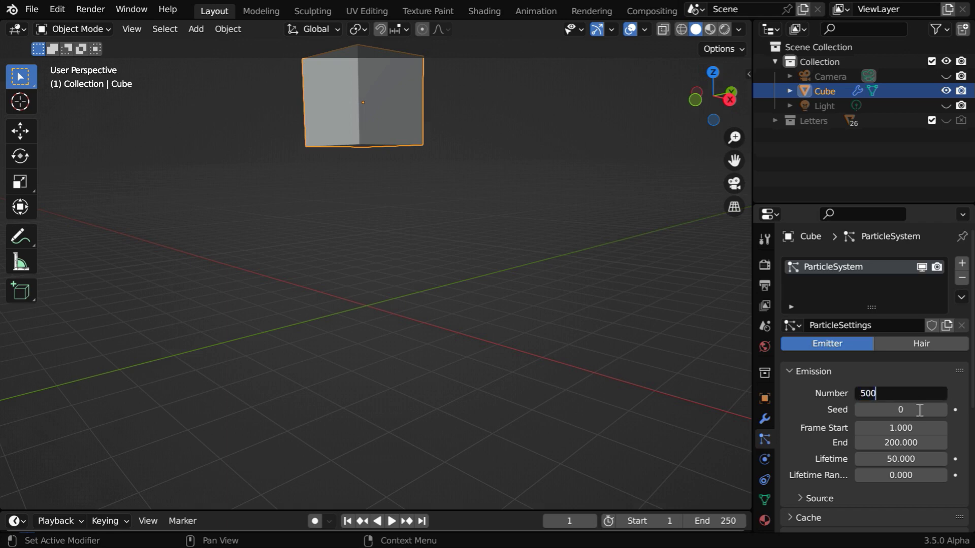
key("Return")
Make the particles emit from the cube's Volume with a lifetime of 250
left_click(808, 497)
scroll(873, 480, "down", 2)
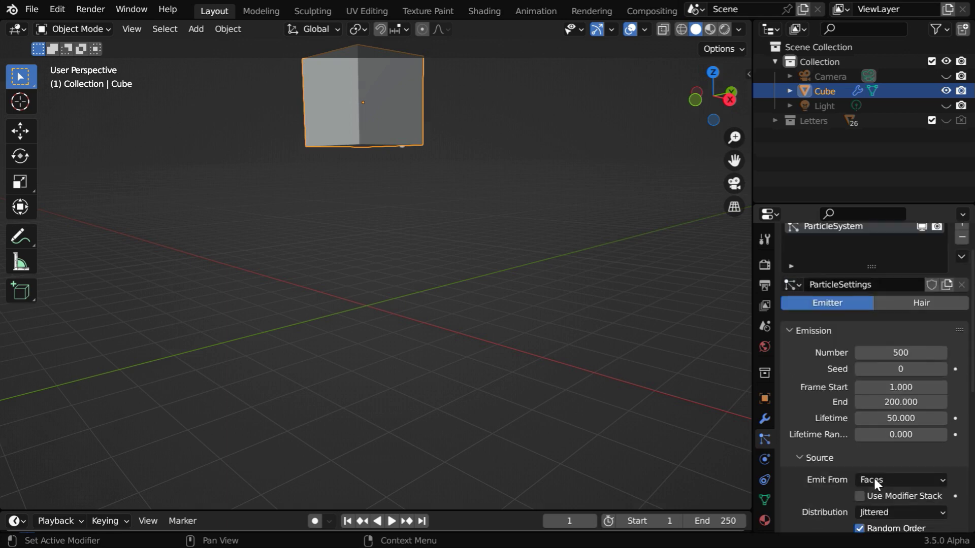
scroll(875, 480, "down", 3)
scroll(875, 475, "down", 3)
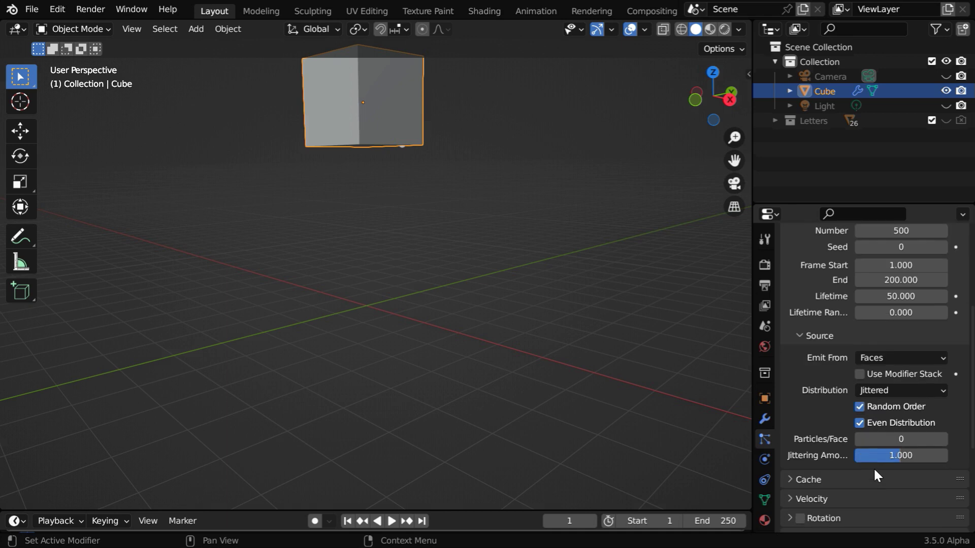
left_click(890, 357)
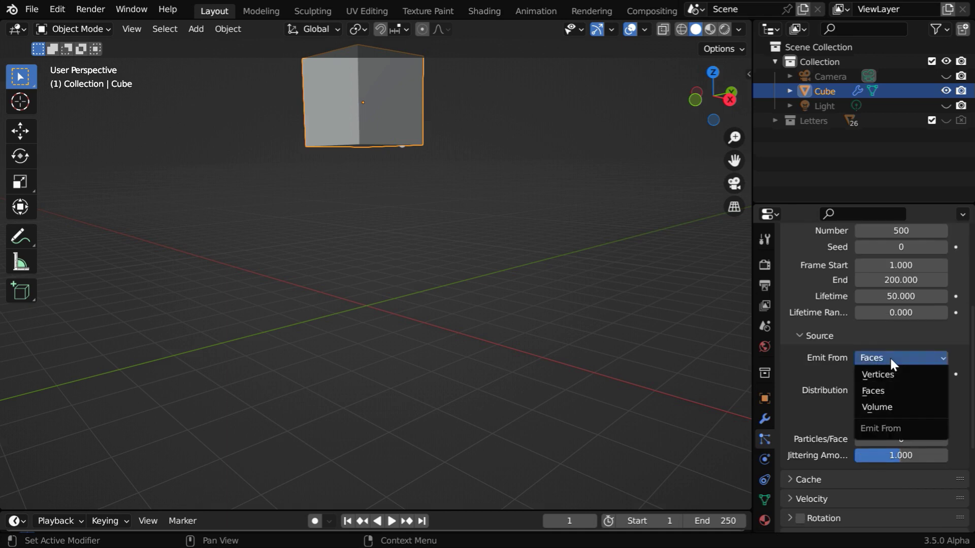
left_click(886, 408)
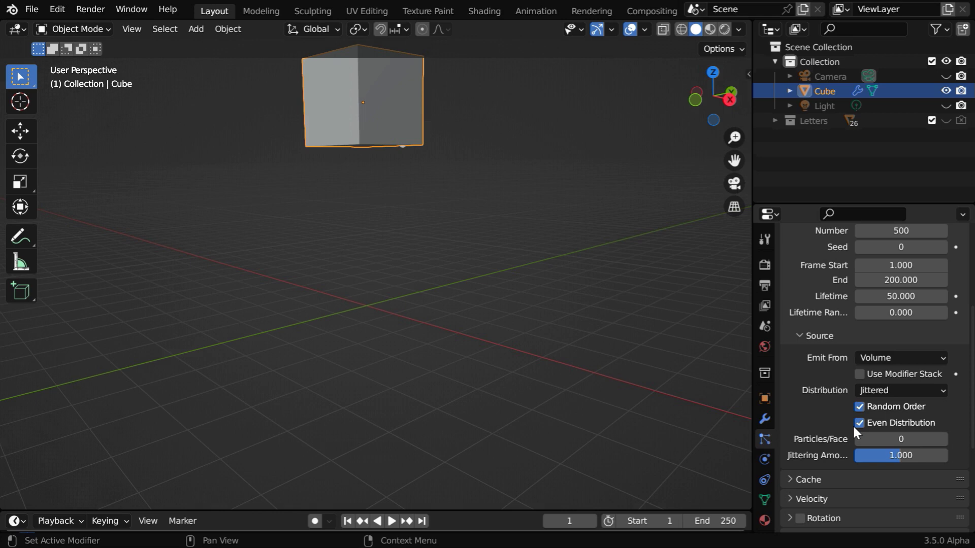
left_click(901, 296)
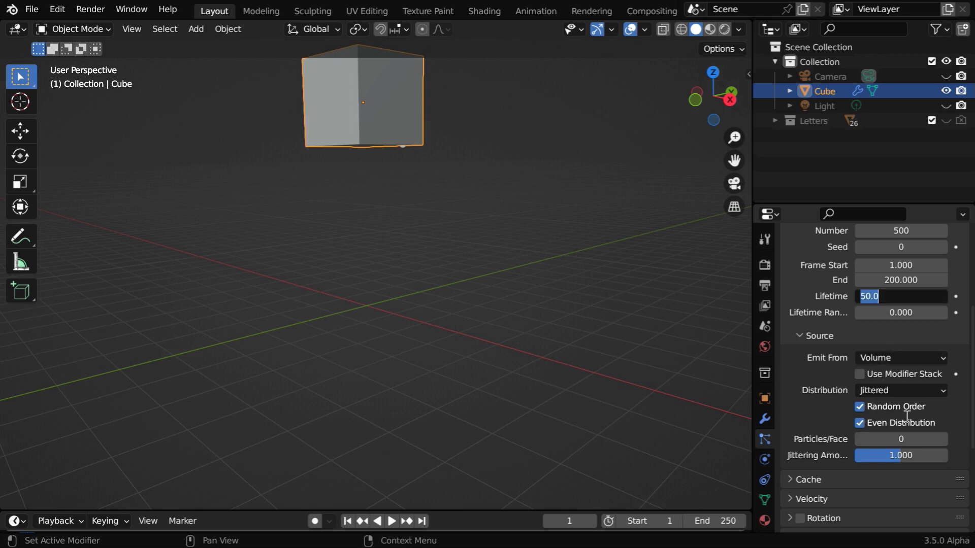
type("250")
key("Return")
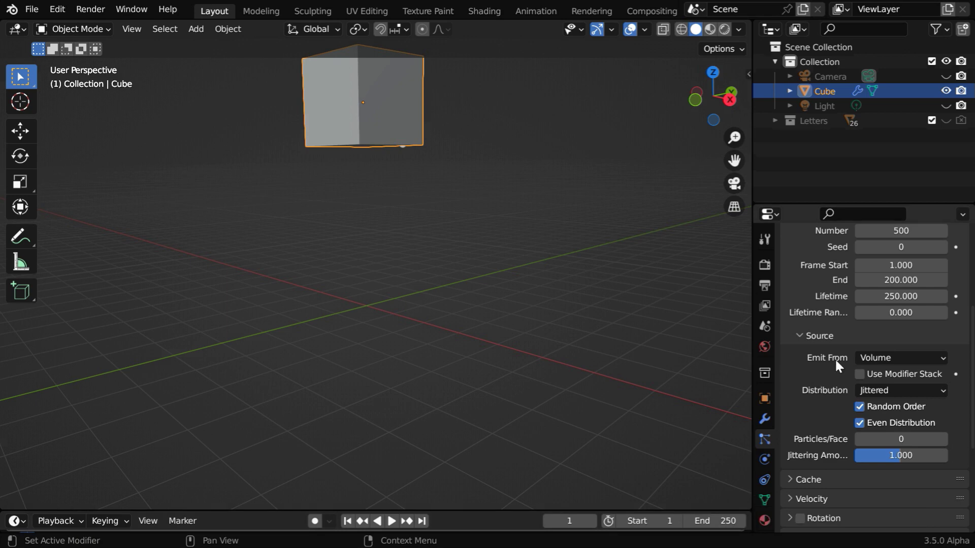
scroll(836, 362, "up", 2)
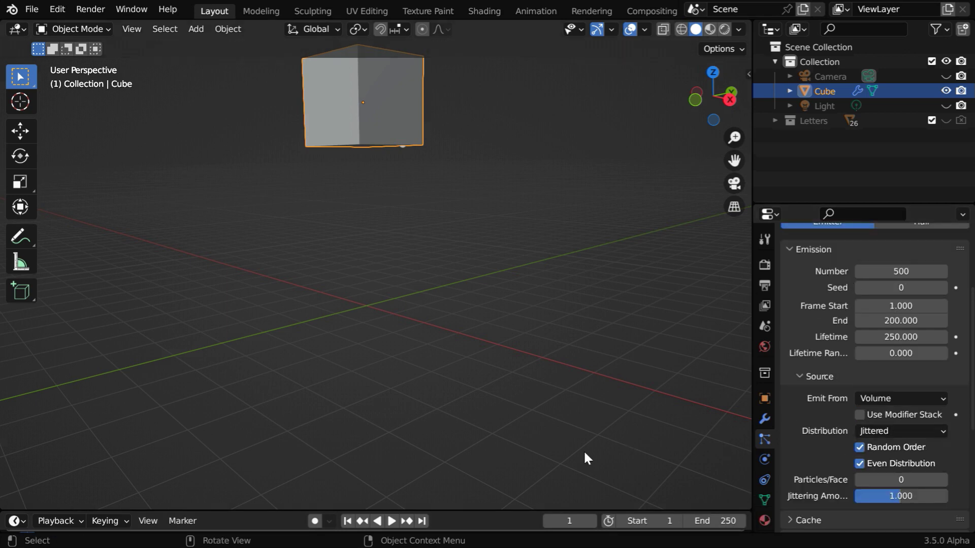
Preview the falling particles, then add a plane scaled up 3 times beneath them
left_click(392, 523)
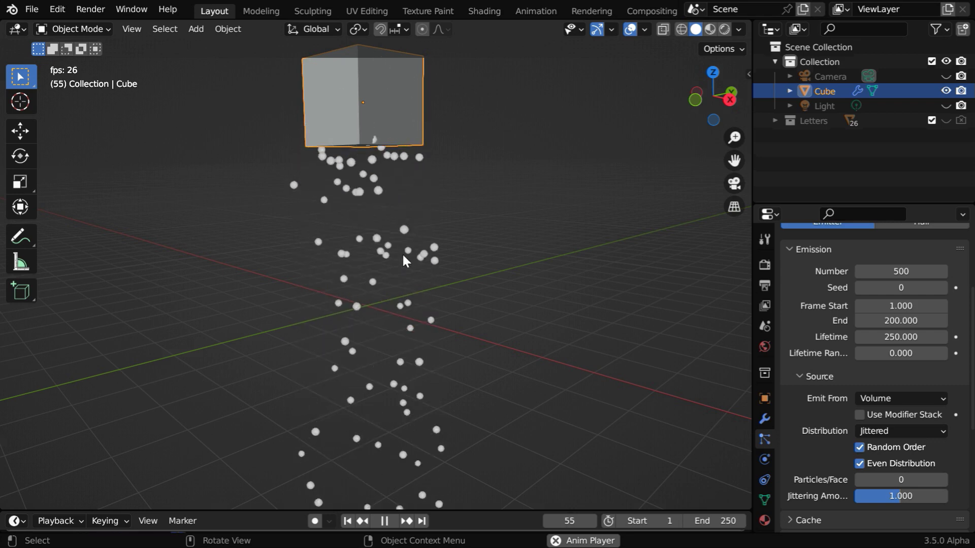
left_click(388, 523)
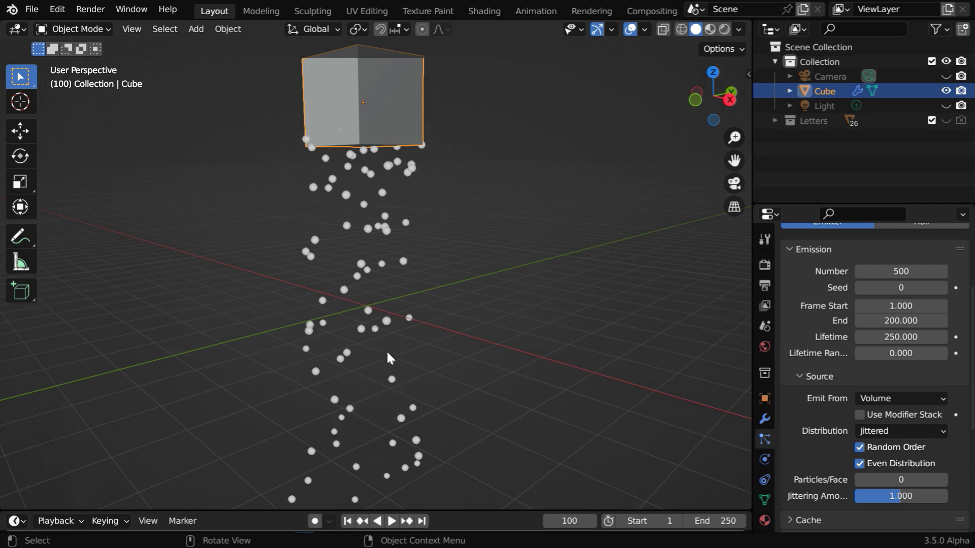
left_click(206, 28)
mouse_move(218, 46)
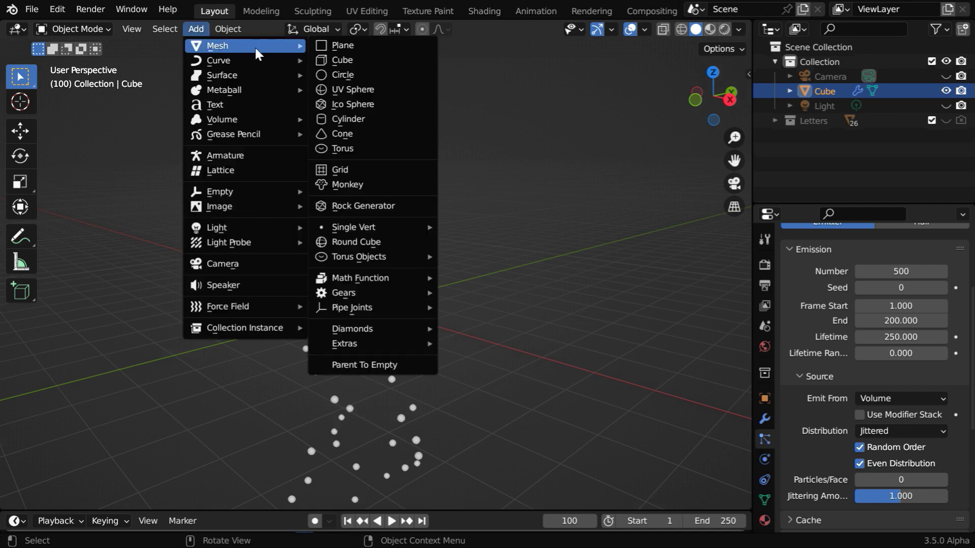
left_click(346, 47)
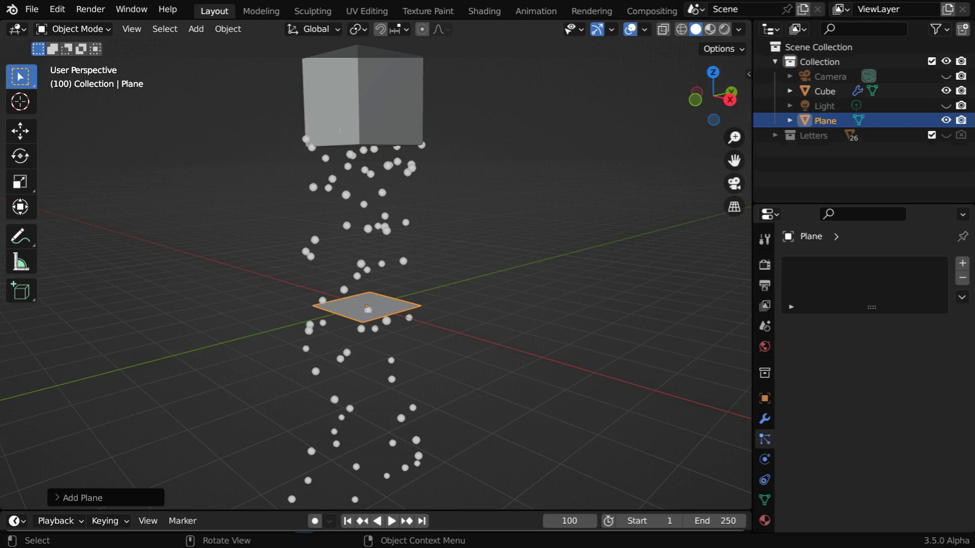
key("s")
key("3")
key("Return")
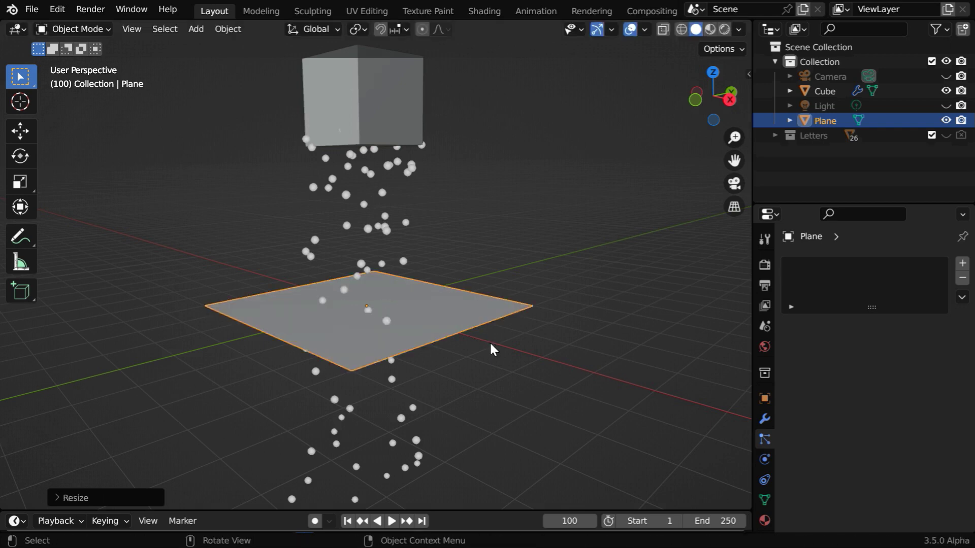
middle_click_drag(492, 328, 492, 278, "ctrl")
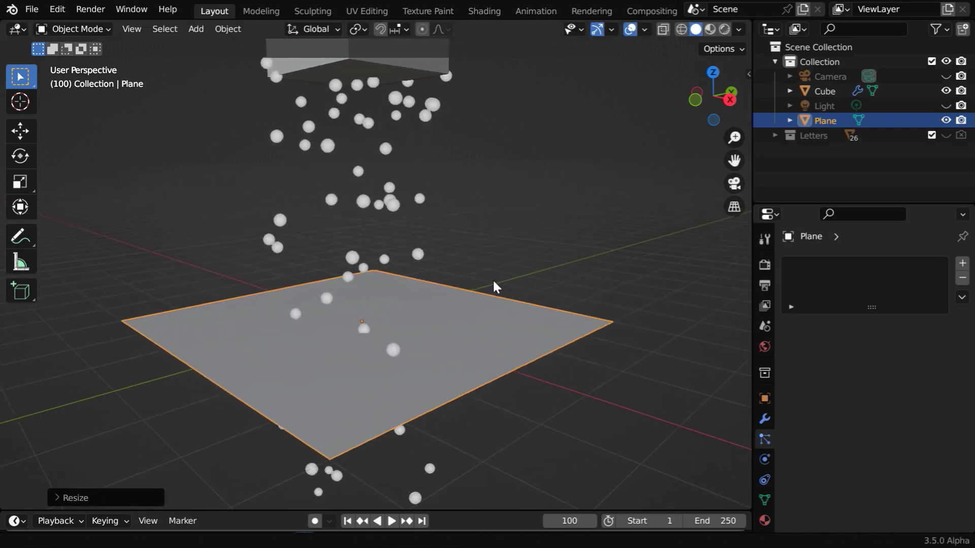
middle_click_drag(556, 366, 491, 377)
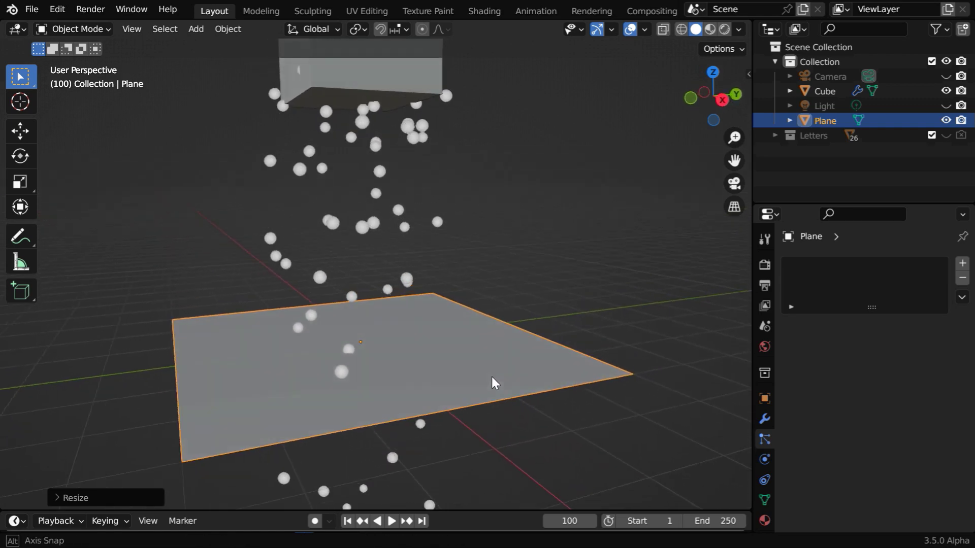
Make the plane a Collision object and play from frame 1 to test particle bounces
left_click(764, 460)
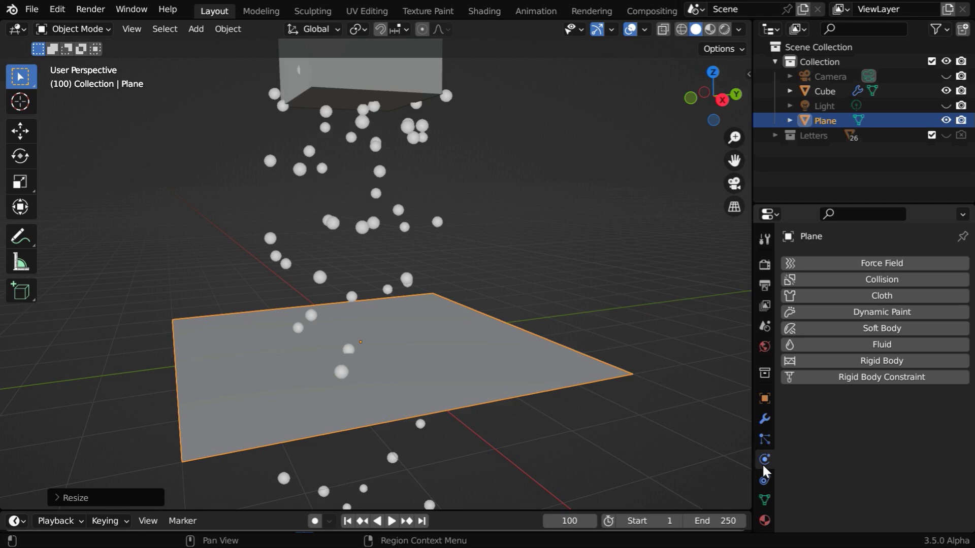
left_click(883, 280)
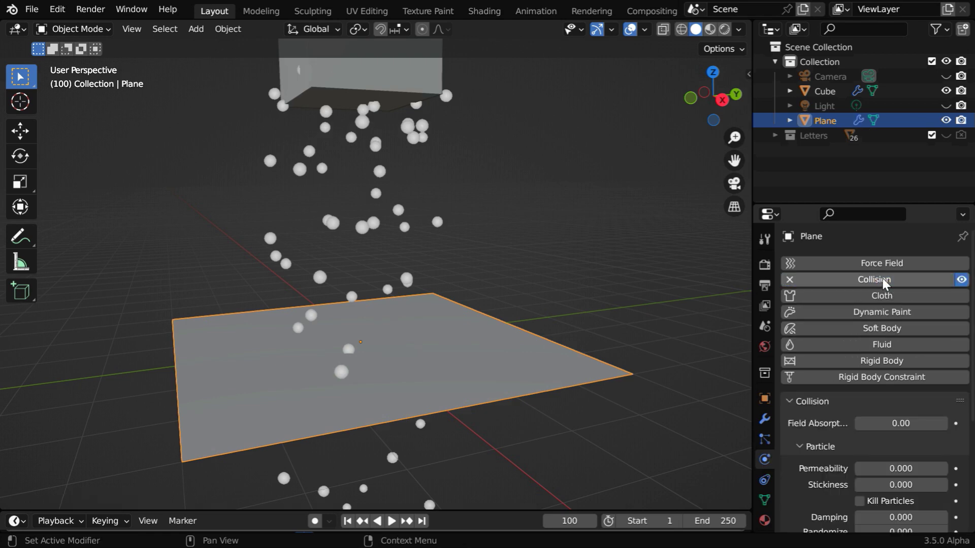
scroll(873, 441, "down", 5)
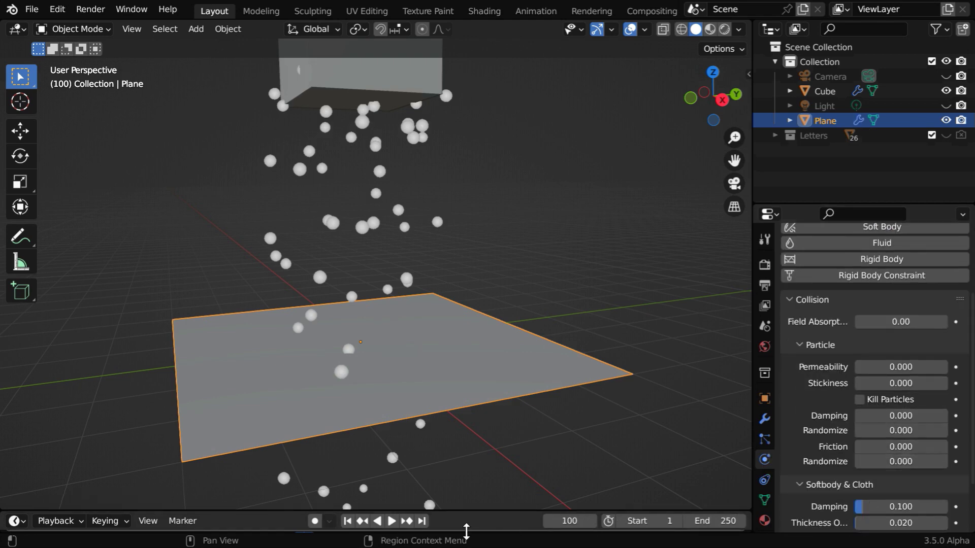
left_click(347, 521)
left_click(391, 521)
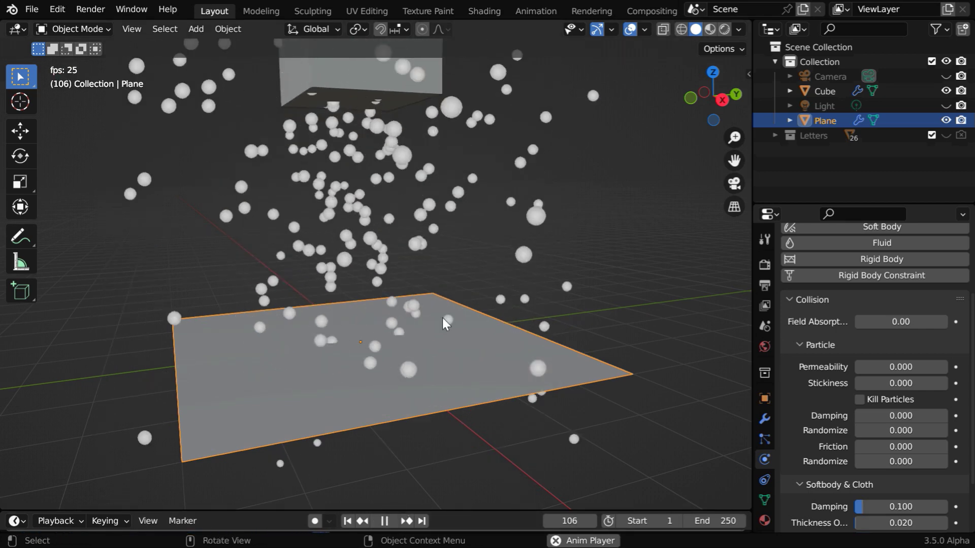
left_click(385, 522)
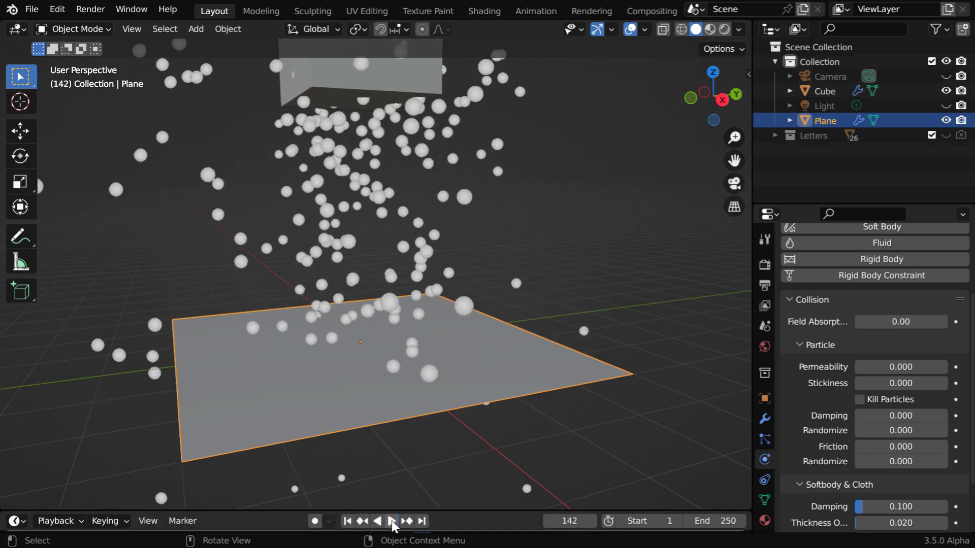
left_click(347, 522)
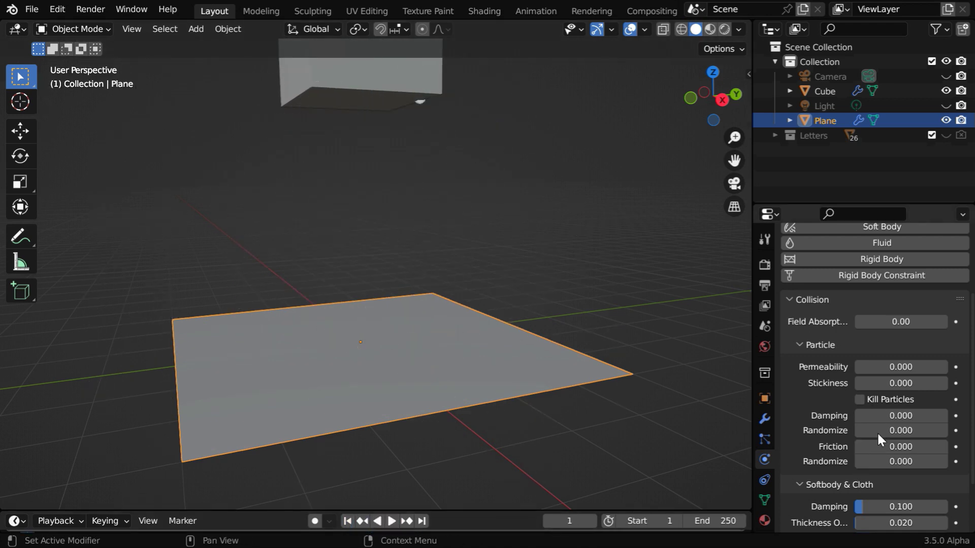
Set the collision's Particle Damping to 0.5
scroll(878, 439, "down", 2)
scroll(881, 446, "down", 1)
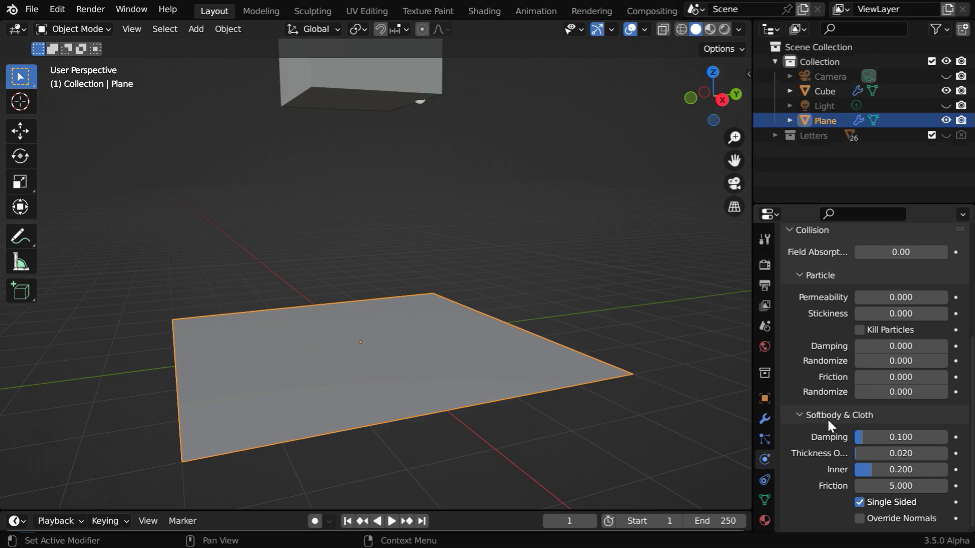
left_click(798, 416)
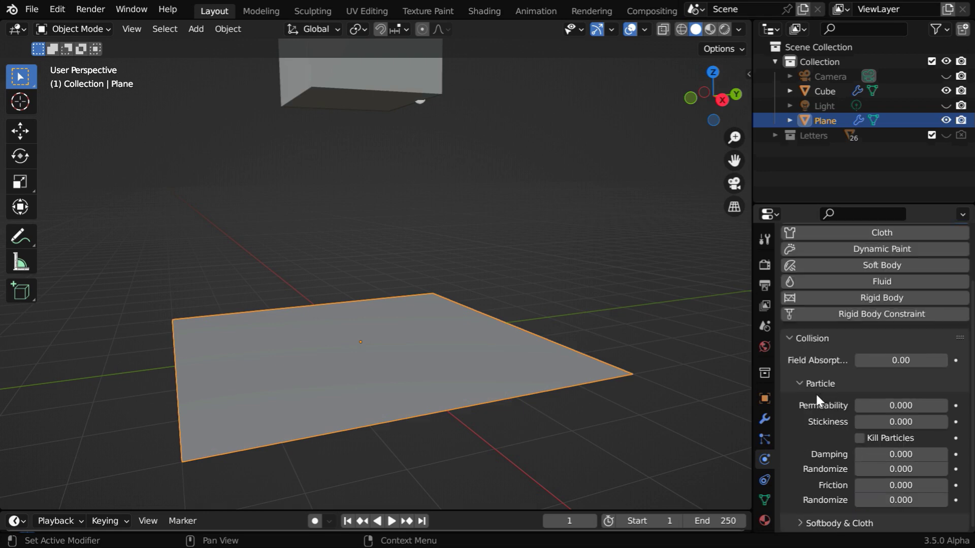
left_click(892, 457)
type("0.5")
key("Return")
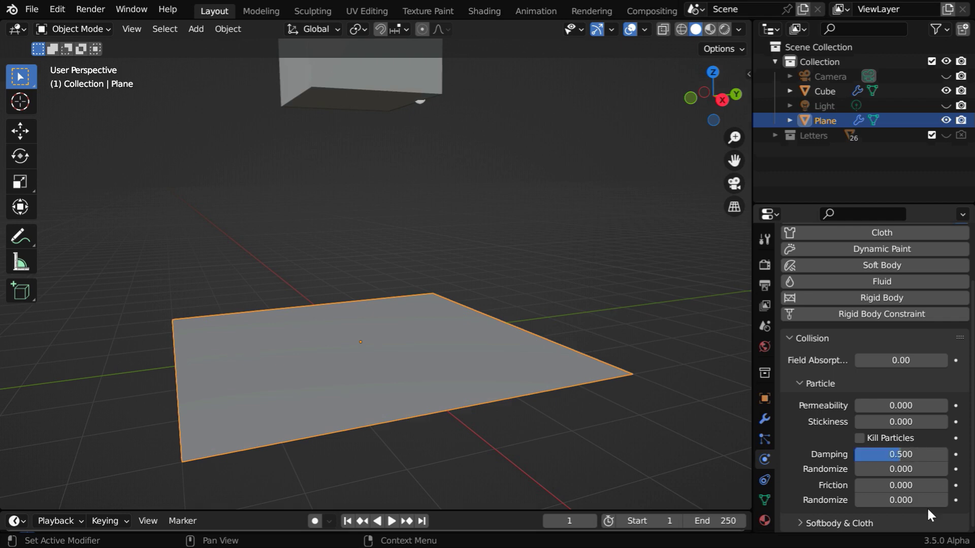
Check the damped bounces, then set the plane's X rotation to 5°
left_click(393, 522)
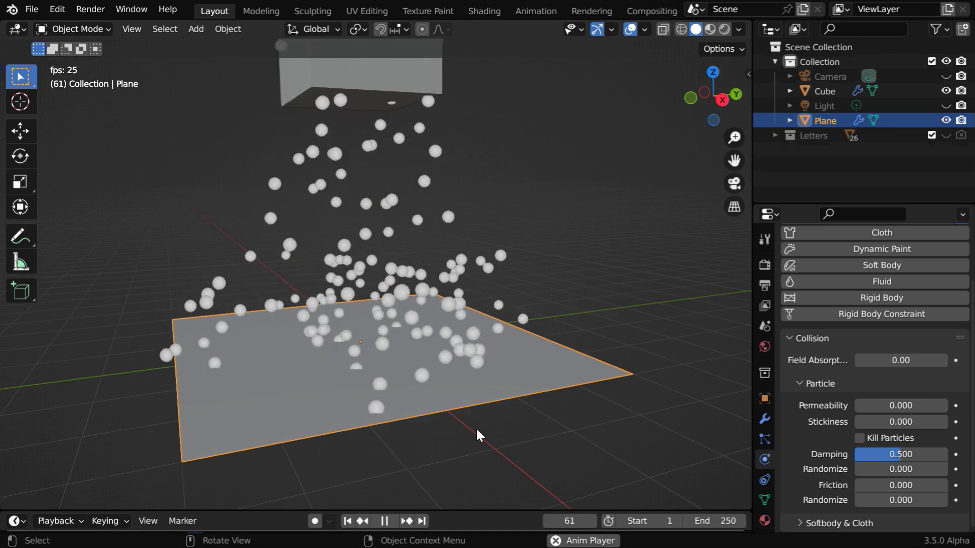
left_click(389, 522)
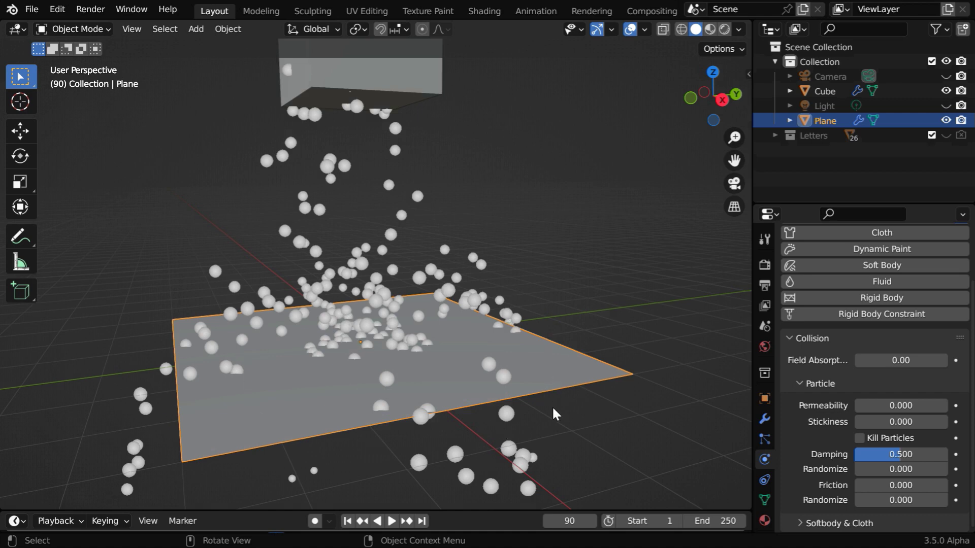
left_click(764, 398)
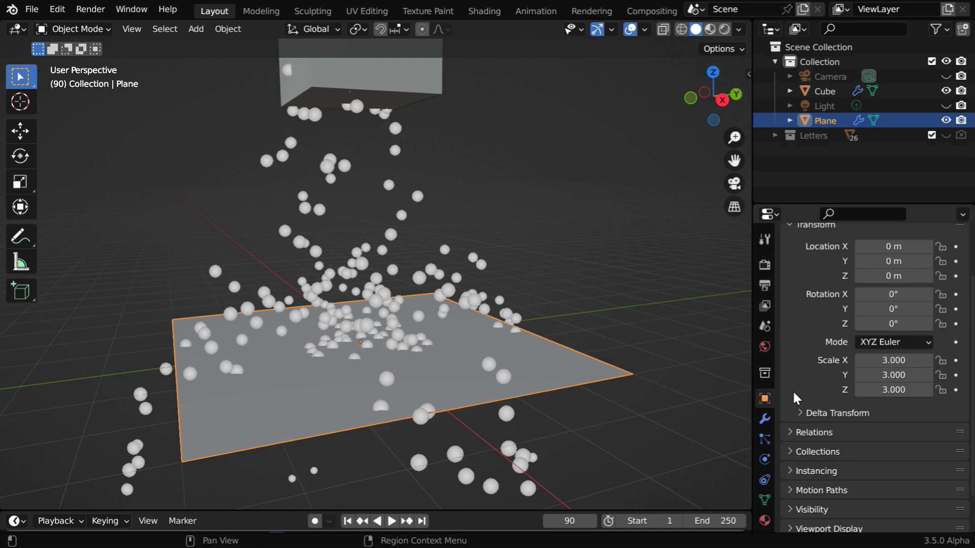
left_click(894, 294)
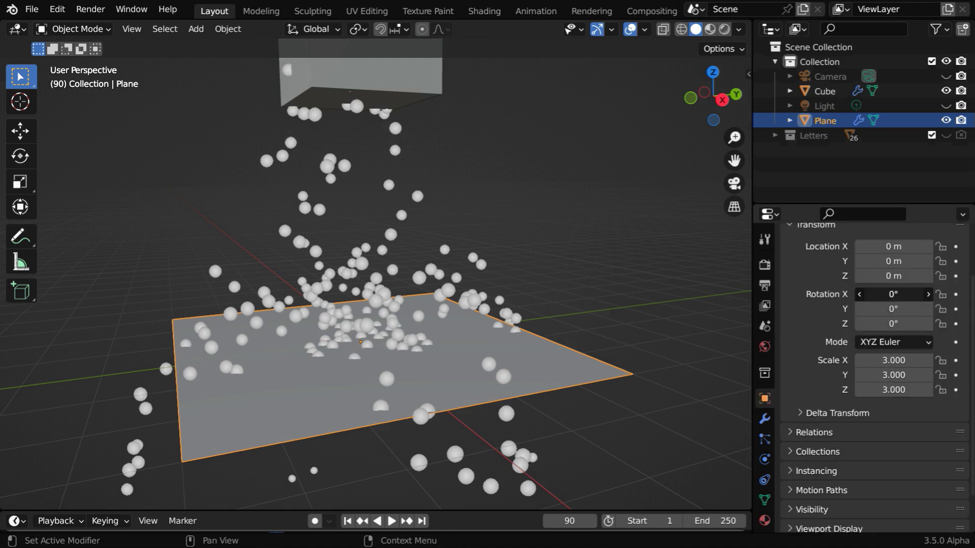
left_click_drag(893, 294, 898, 299)
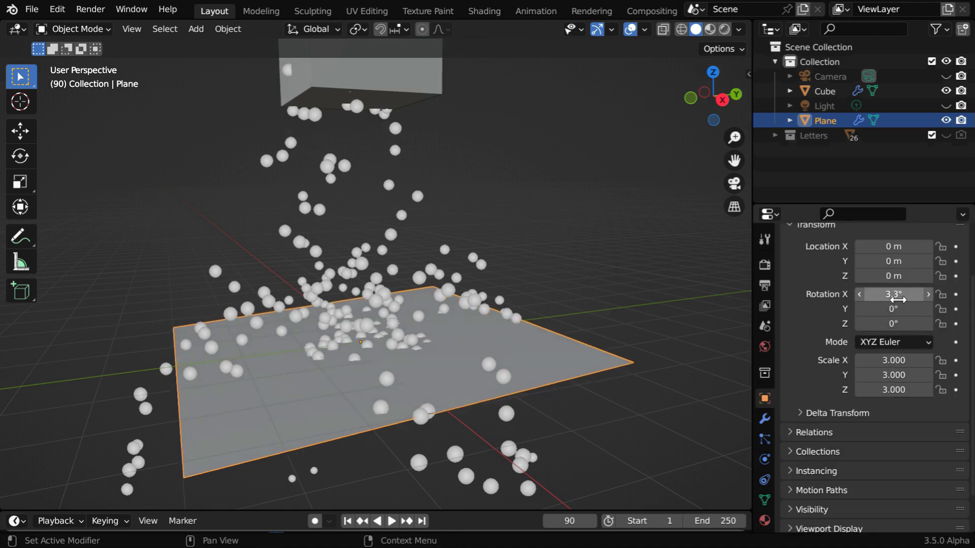
left_click(898, 300)
type("5")
key("Return")
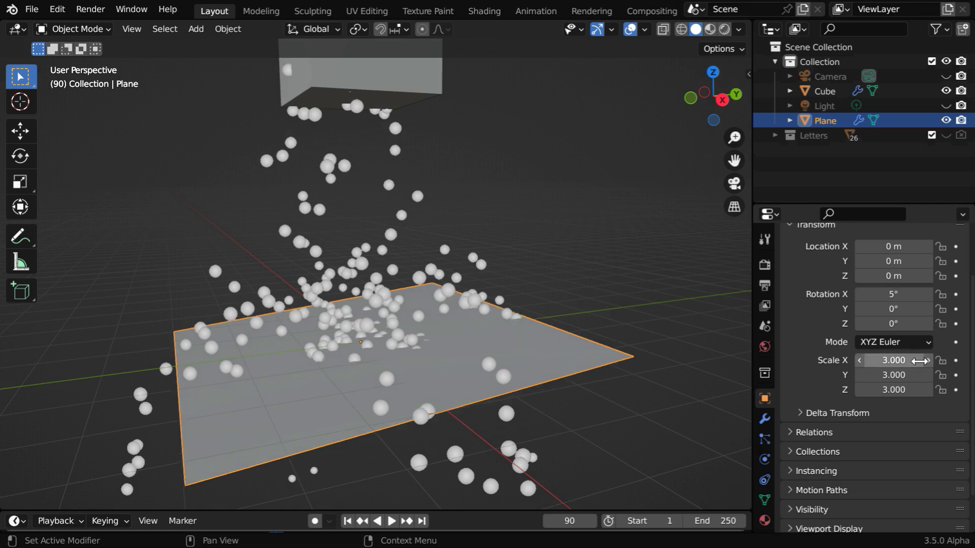
Replay the simulation from frame 1 to watch particles fall onto the tilted plane
left_click(347, 521)
left_click(391, 521)
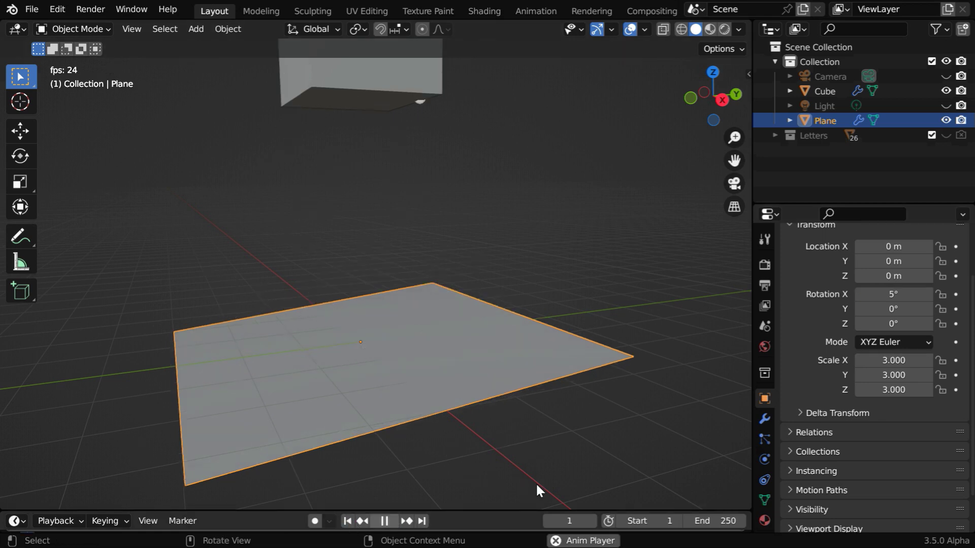
left_click(706, 455)
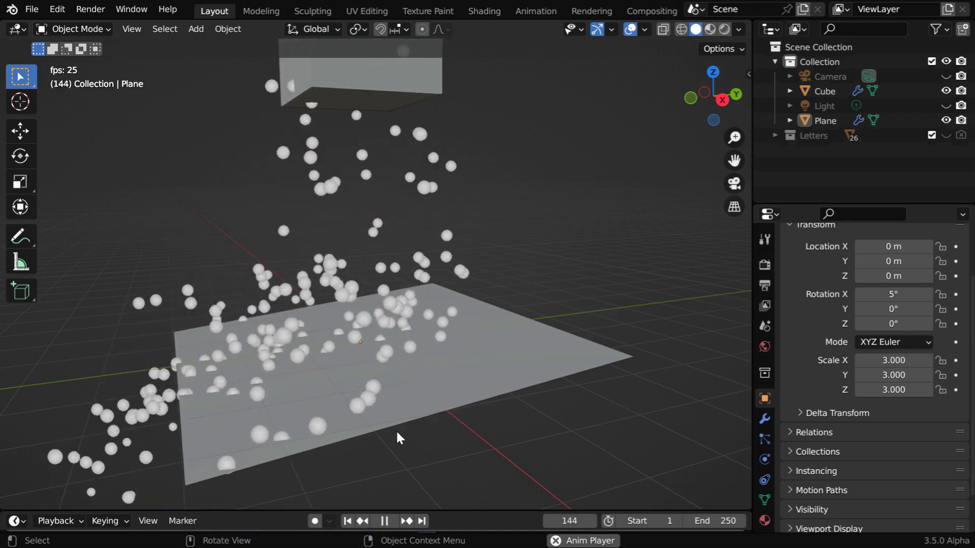
Stop playback, unhide the Letters collection and frame the A–Z letters in view
left_click(389, 520)
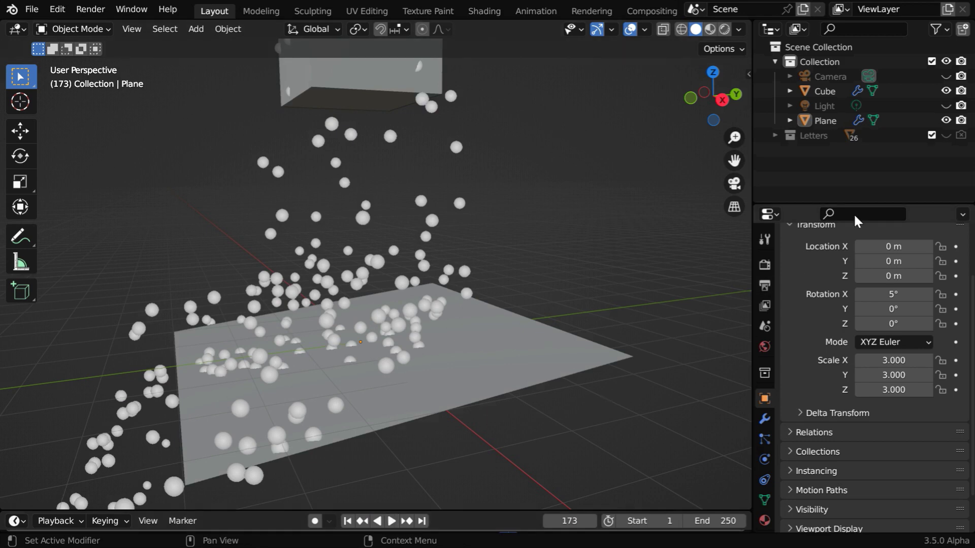
left_click(945, 135)
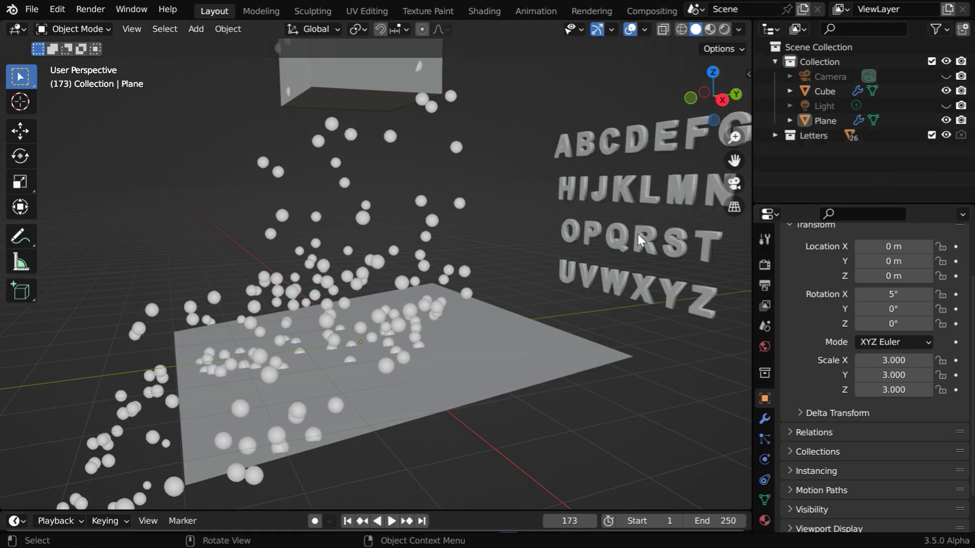
left_click_drag(550, 120, 676, 298)
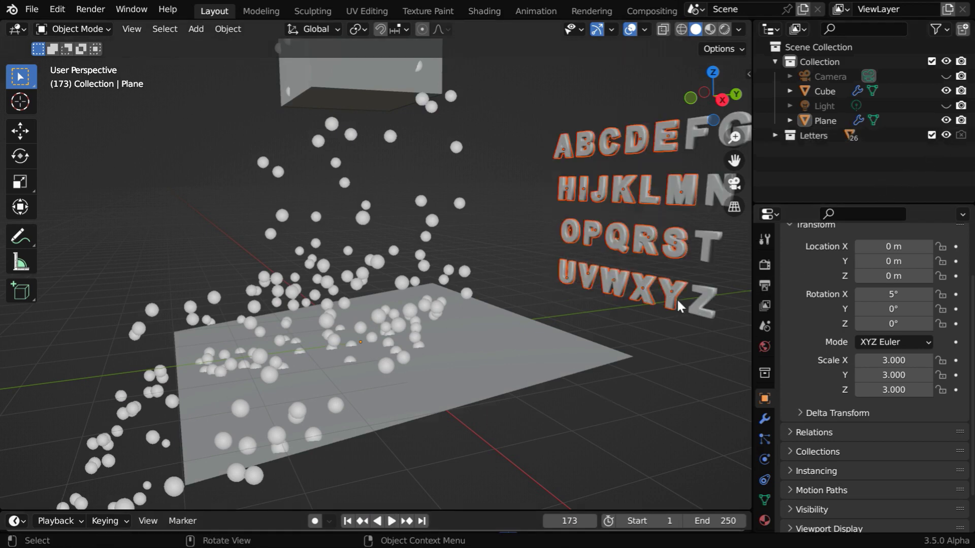
key("KP_Decimal")
left_click(560, 358)
middle_click_drag(529, 372, 557, 378)
Expand the Letters collection to review its objects, then reselect the Plane and orbit around it
left_click(774, 135)
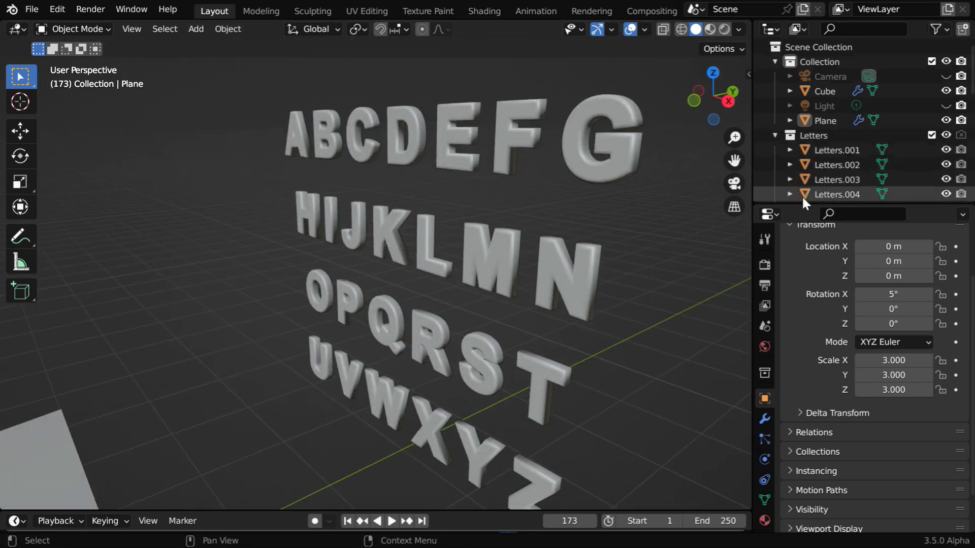
mouse_move(870, 207)
left_mouse_down()
mouse_move(878, 321)
mouse_move(878, 200)
left_mouse_up()
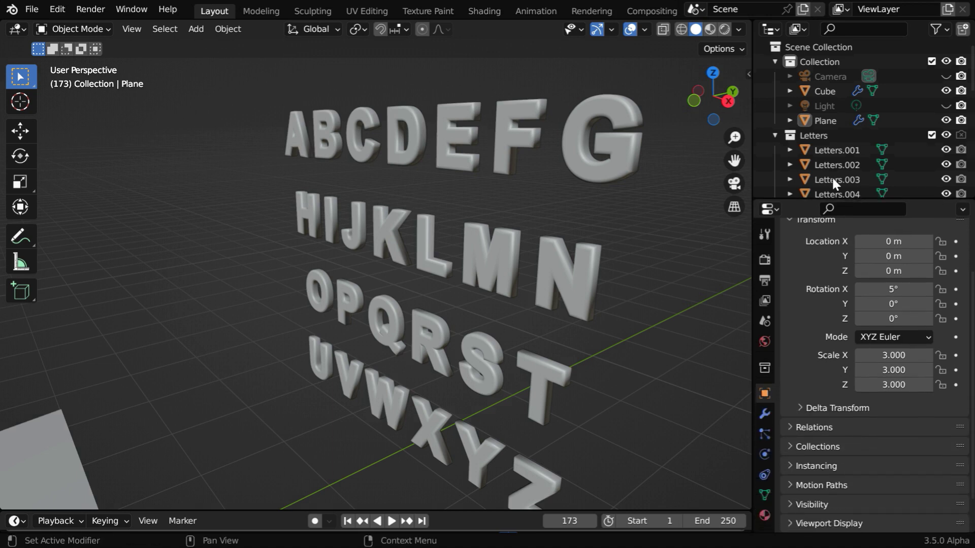
left_click(772, 134)
scroll(499, 317, "down", 3)
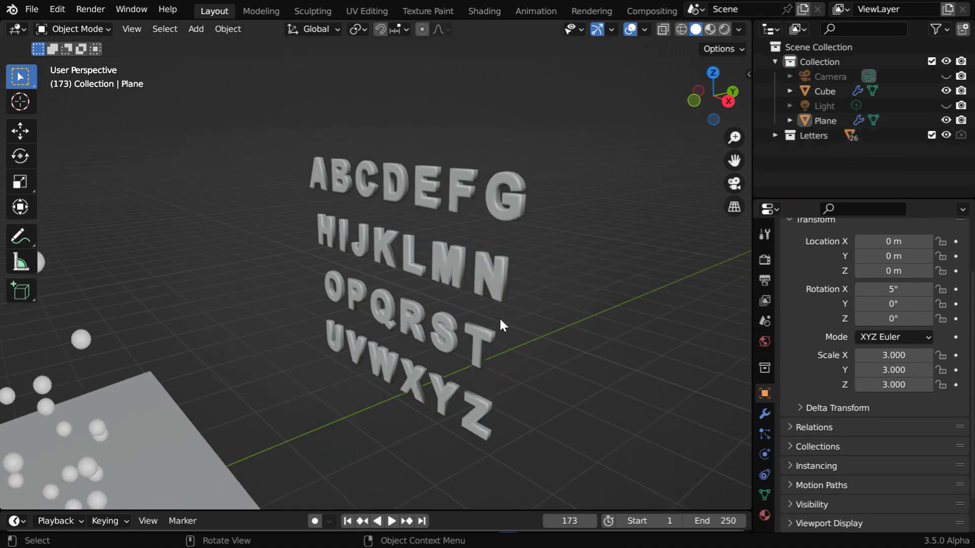
scroll(435, 358, "down", 3)
left_click(242, 432)
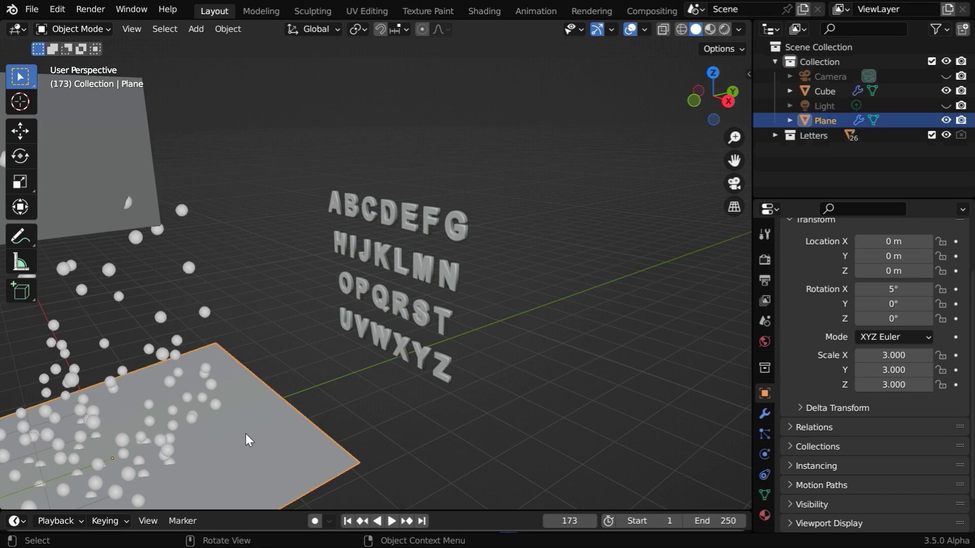
middle_click_drag(245, 432, 459, 403)
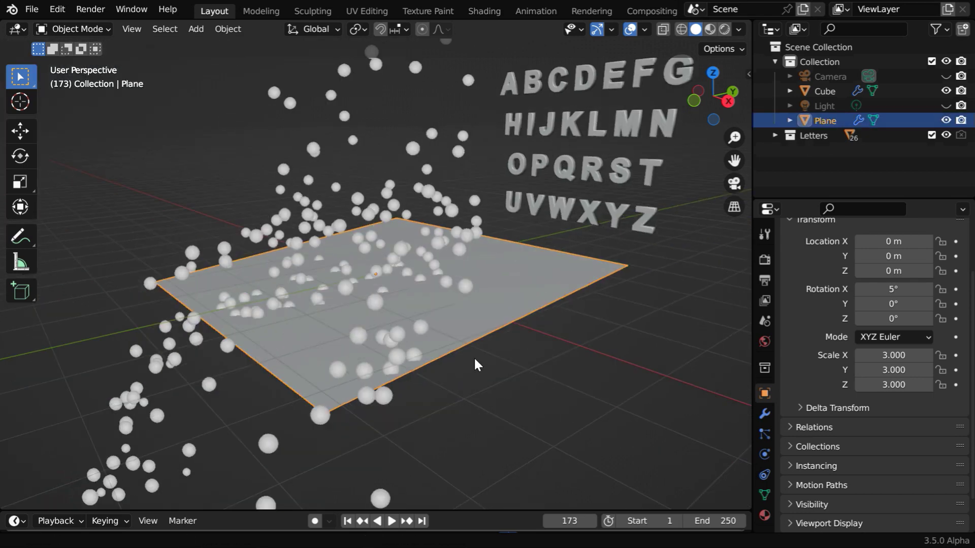
mouse_move(474, 357)
middle_mouse_down()
mouse_move(474, 432)
mouse_move(462, 407)
mouse_move(446, 421)
mouse_move(445, 394)
middle_mouse_up()
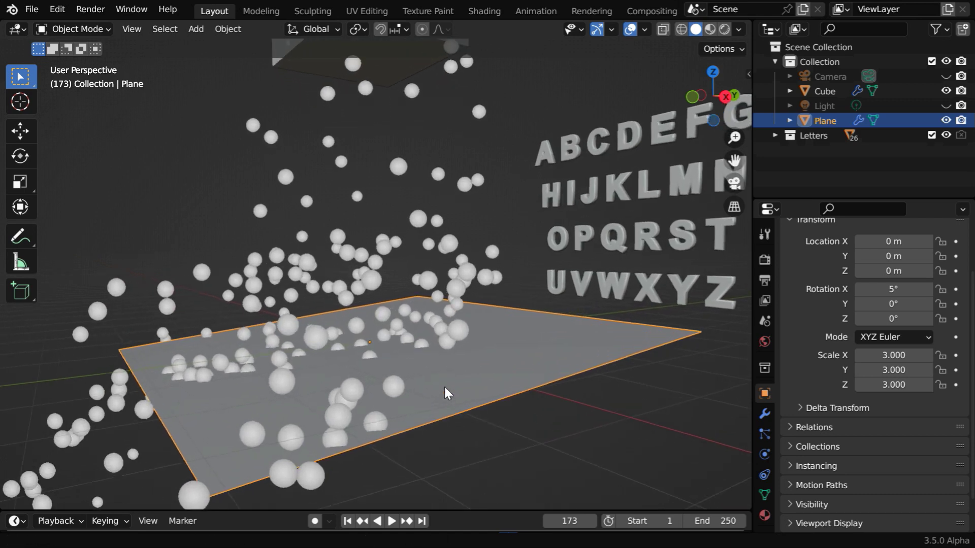
Set the cube's particle Render As option to Collection
left_click(816, 90)
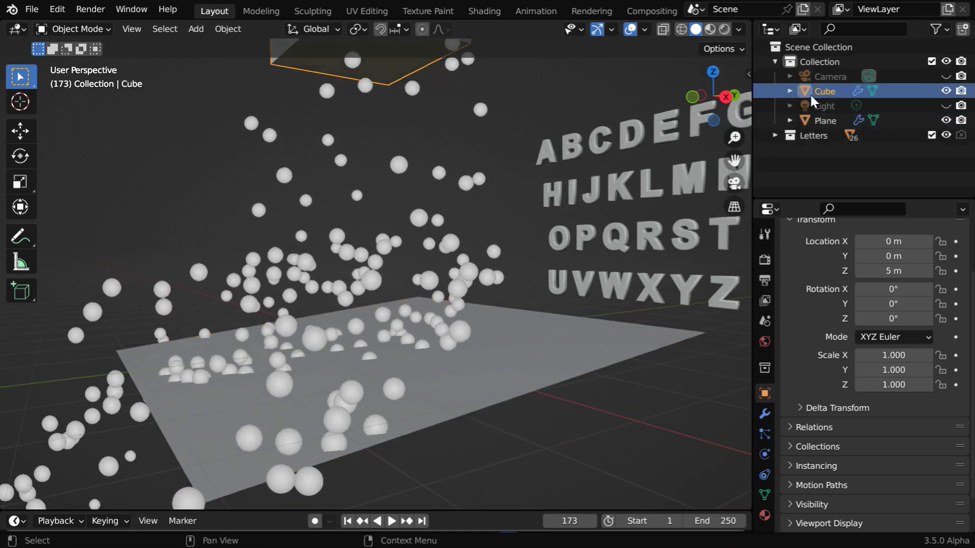
left_click(763, 434)
scroll(813, 447, "down", 1)
scroll(827, 452, "down", 5)
scroll(824, 457, "down", 3)
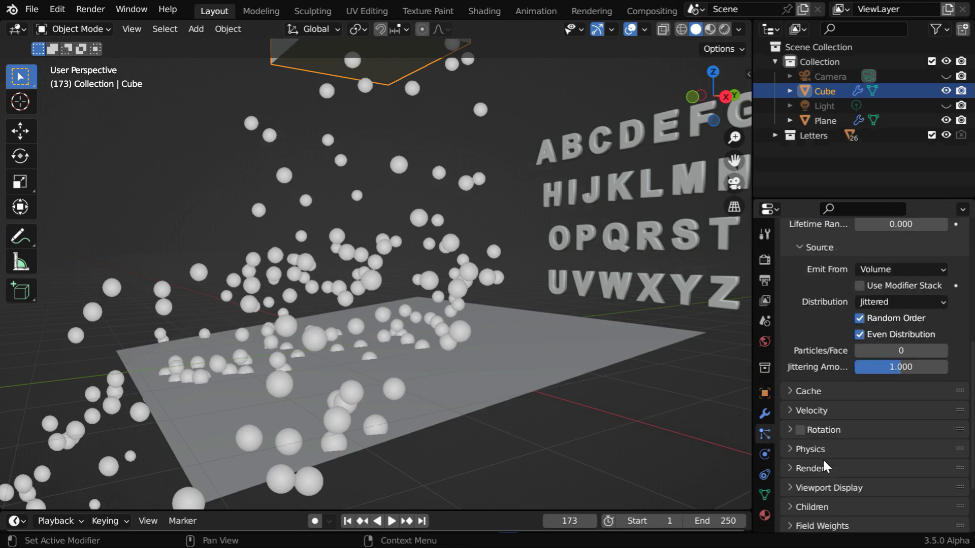
scroll(823, 458, "down", 3)
left_click(786, 407)
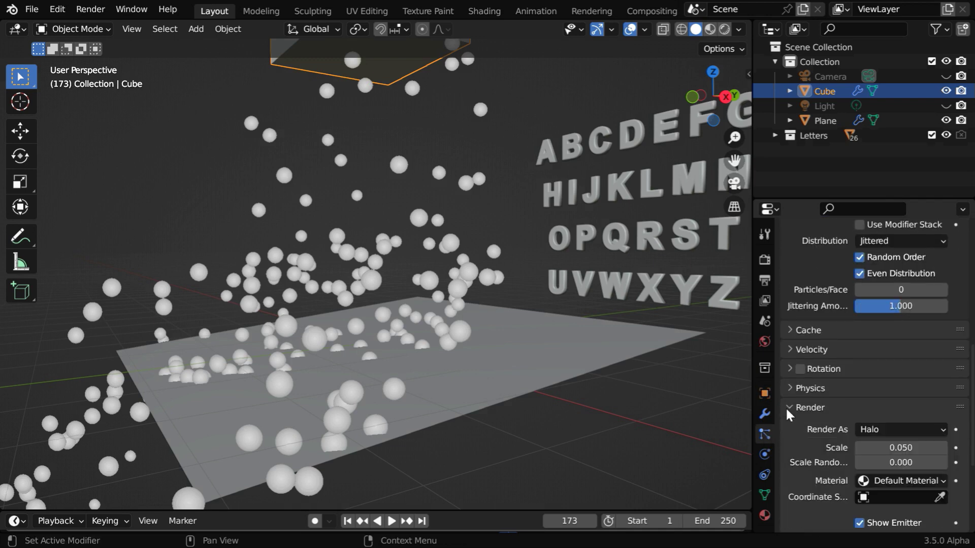
left_click(880, 438)
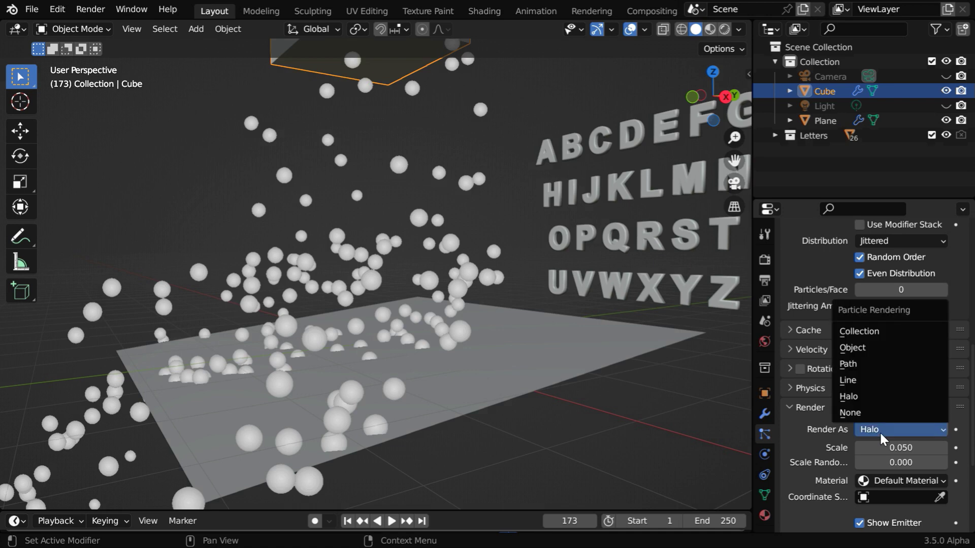
left_click(870, 335)
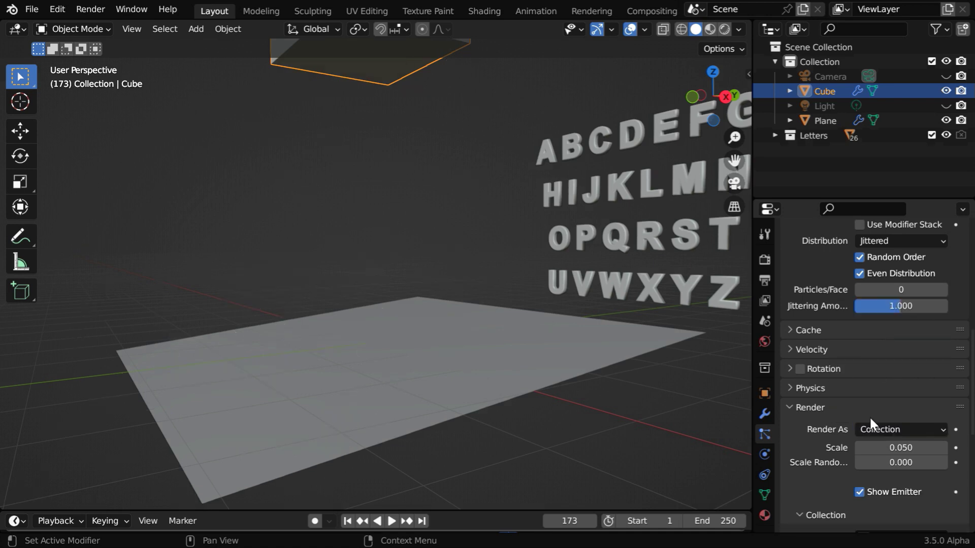
Choose Letters as the particles' Instance Collection
scroll(869, 416, "down", 4)
scroll(868, 425, "down", 2)
left_click(869, 417)
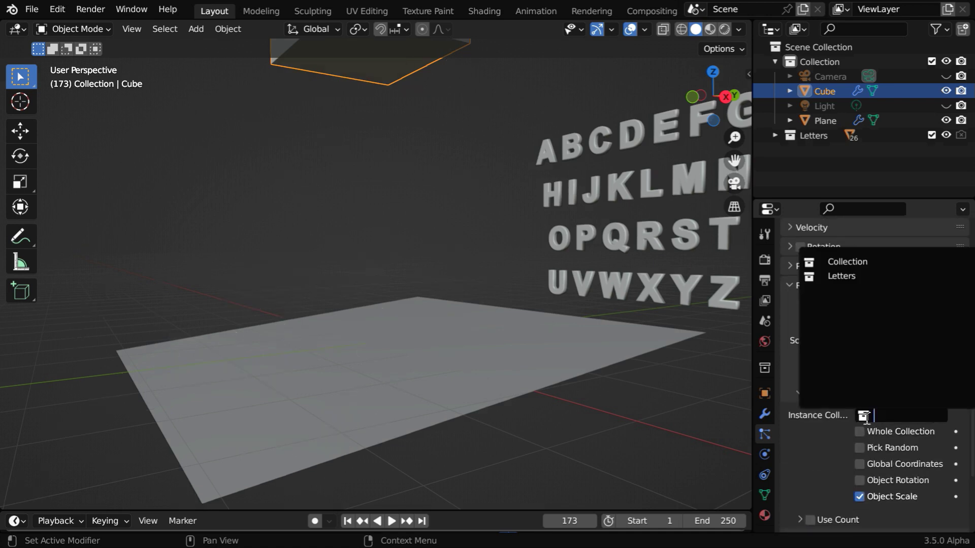
left_click(853, 277)
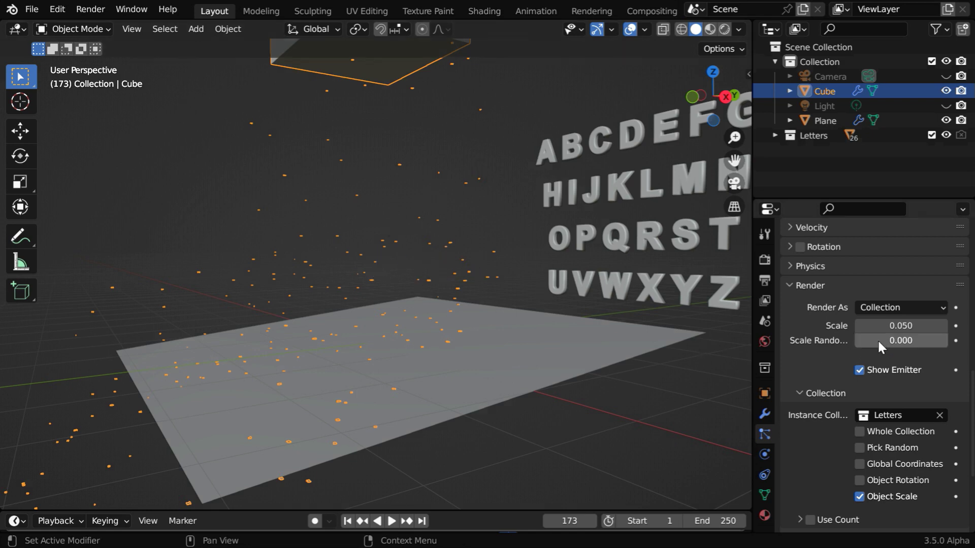
Set the particle render scale to 0.5 and enable Pick Random for the letter instances
double_click(902, 325)
key("BackSpace")
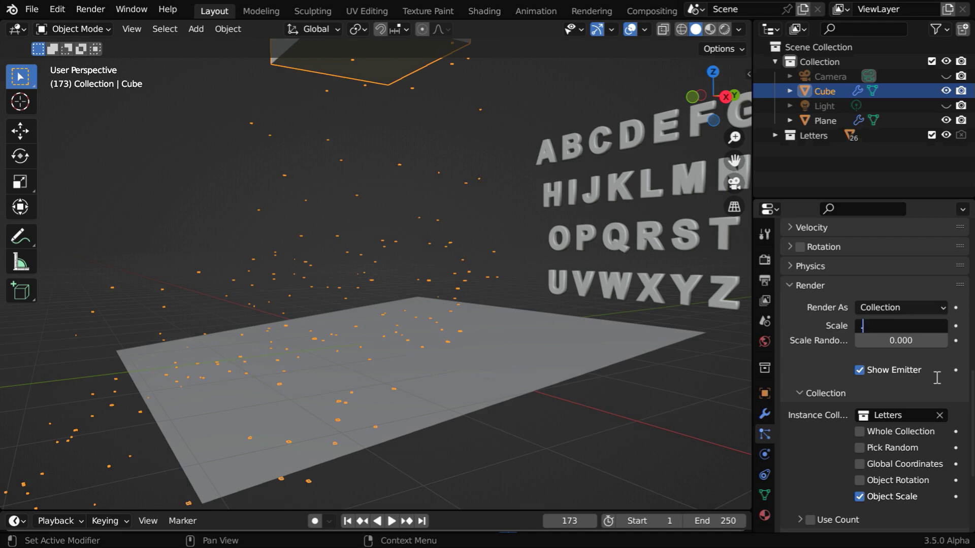
type(".5")
key("Return")
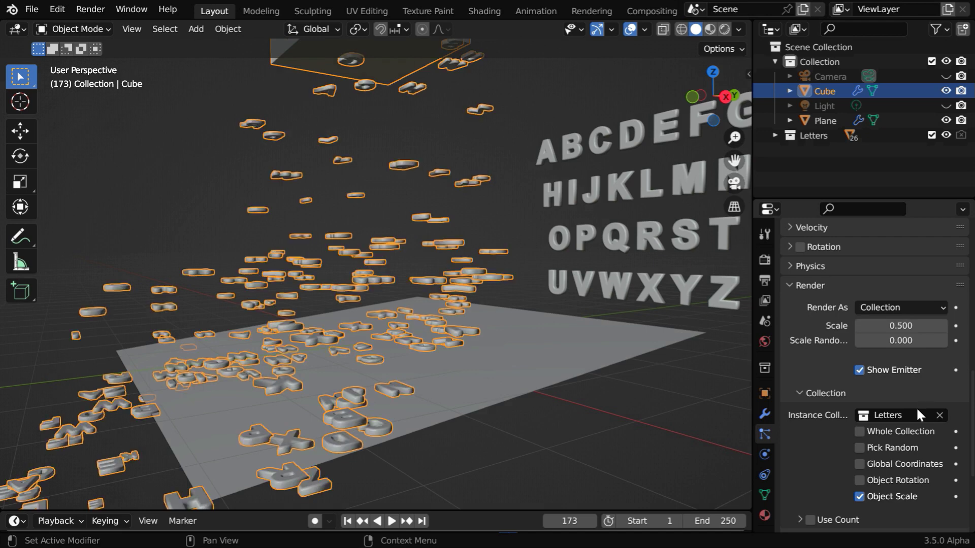
left_click(858, 447)
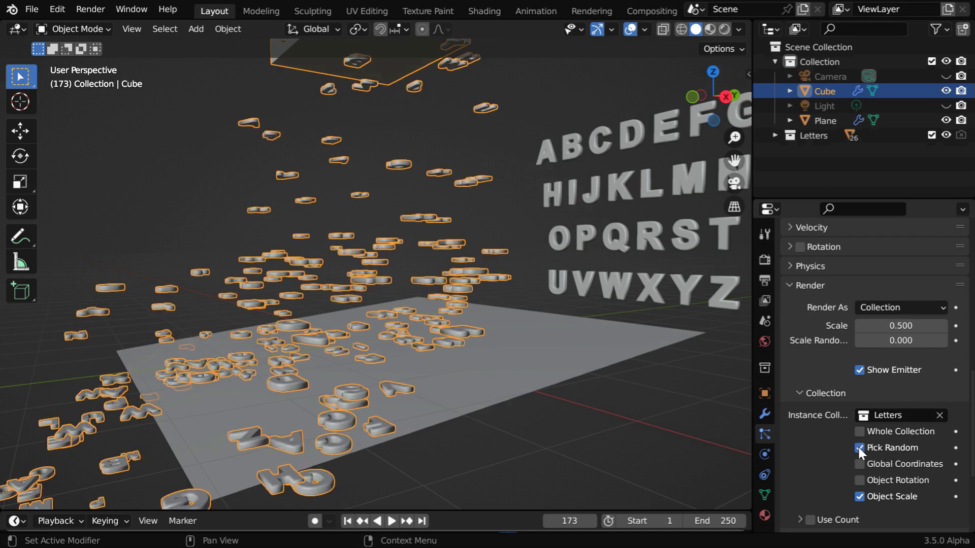
middle_click_drag(392, 419, 423, 438)
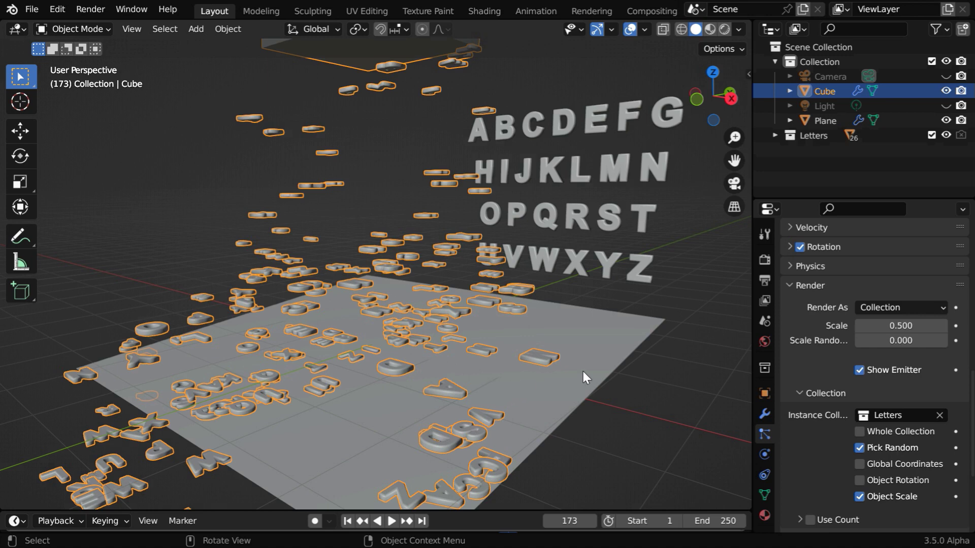
Set particle rotation Randomize to 1.000 and enable Dynamic rotation
left_click(788, 246)
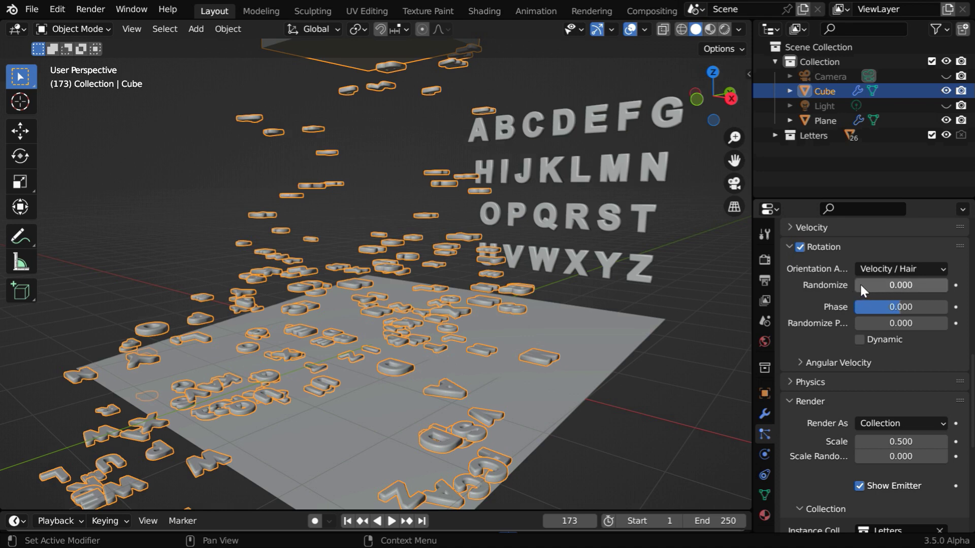
left_click_drag(860, 285, 945, 285)
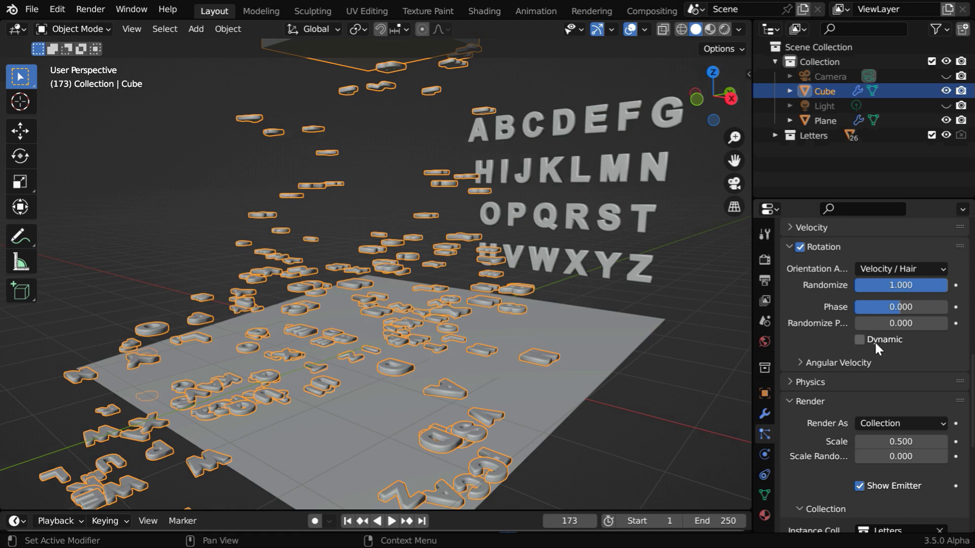
left_click(859, 340)
Hide the source Letters collection, replay from frame 1 and pause at frame 165 to inspect the pile
left_click(944, 135)
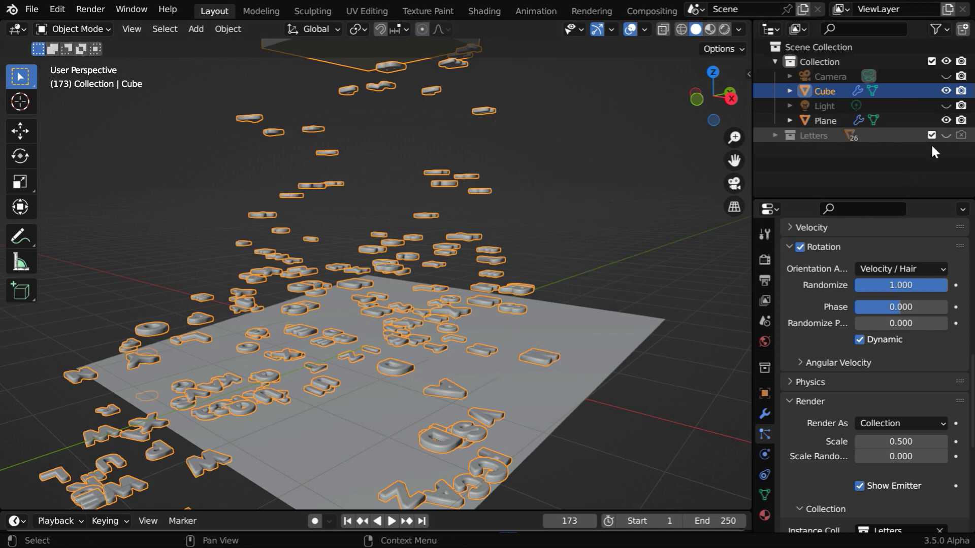
left_click(348, 522)
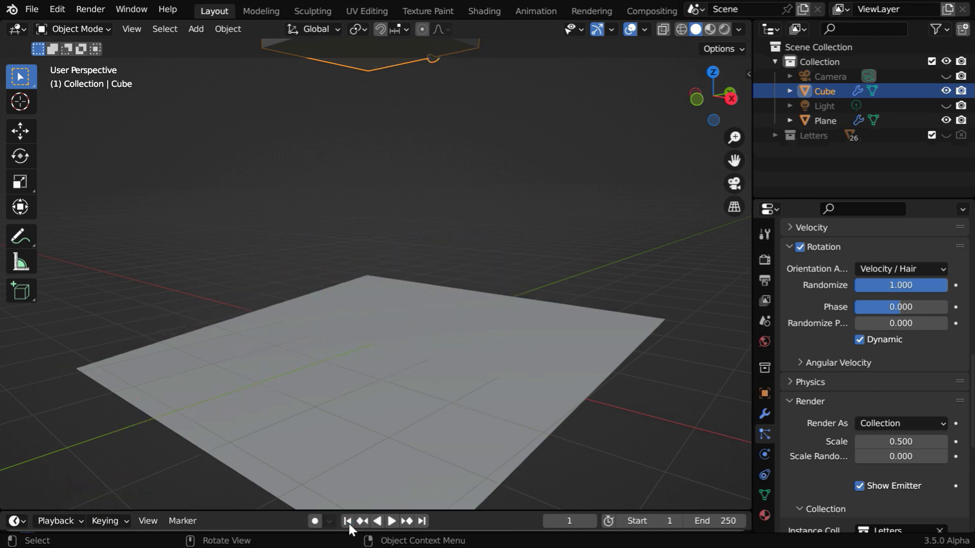
left_click(391, 521)
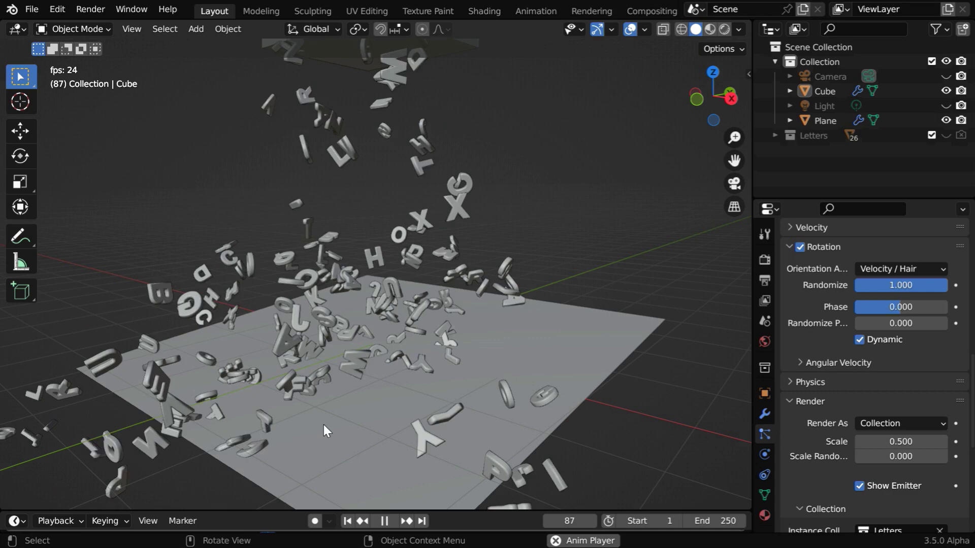
middle_click_drag(504, 456, 489, 456)
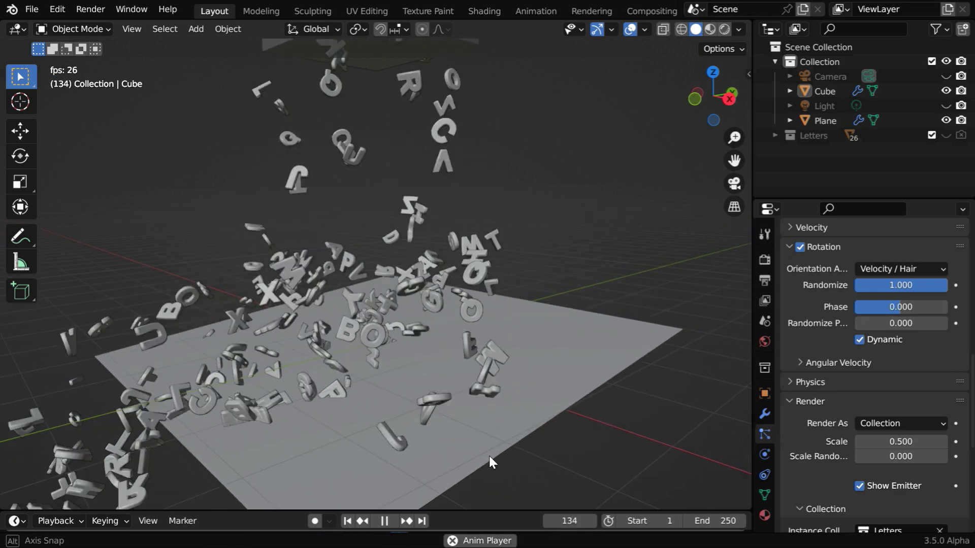
left_click(378, 522)
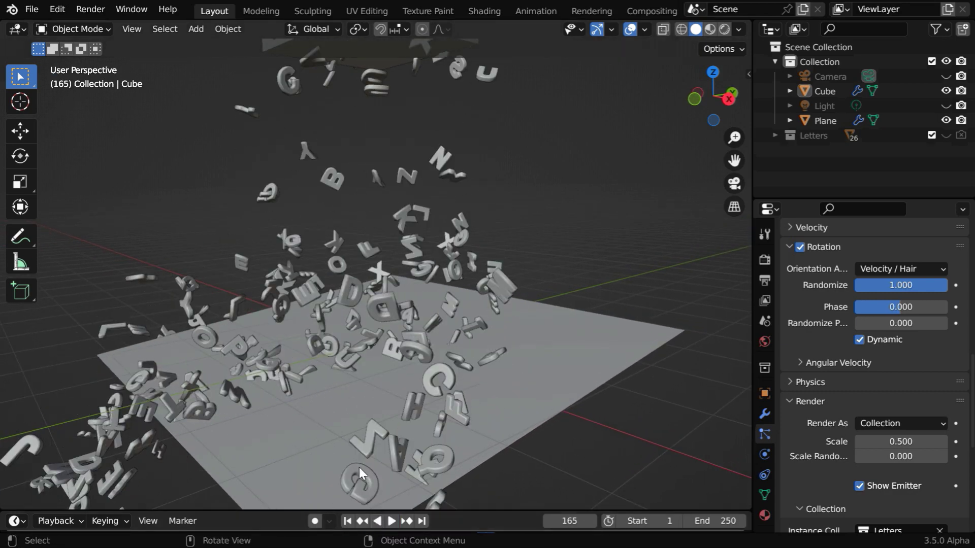
middle_click_drag(297, 429, 300, 402)
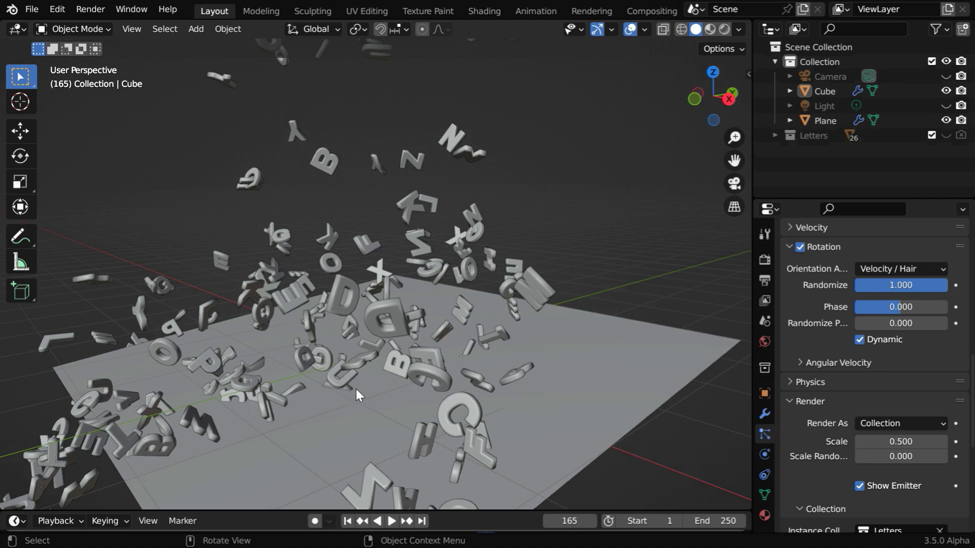
middle_click_drag(416, 388, 429, 405)
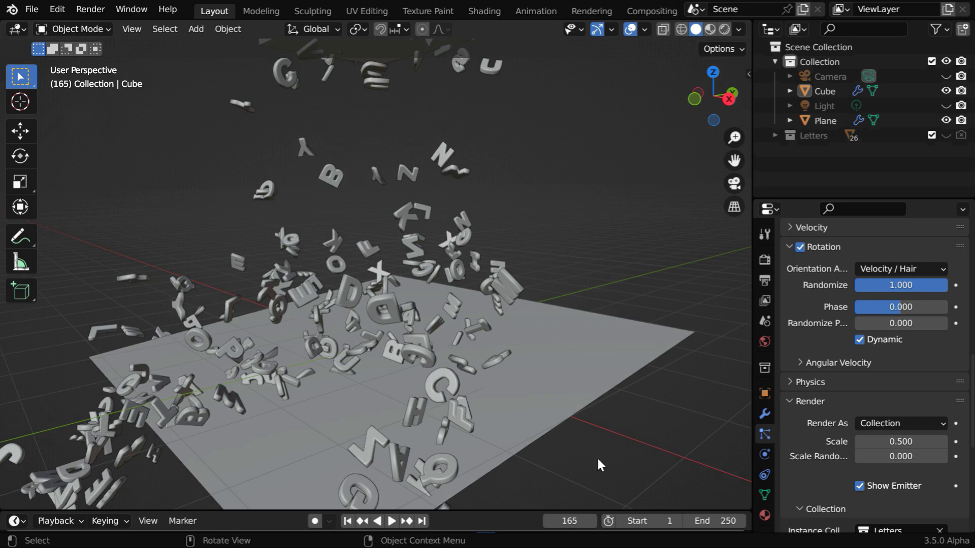
Expand the particle Physics and Deflection settings
left_click(788, 383)
scroll(812, 422, "down", 3)
scroll(812, 422, "down", 5)
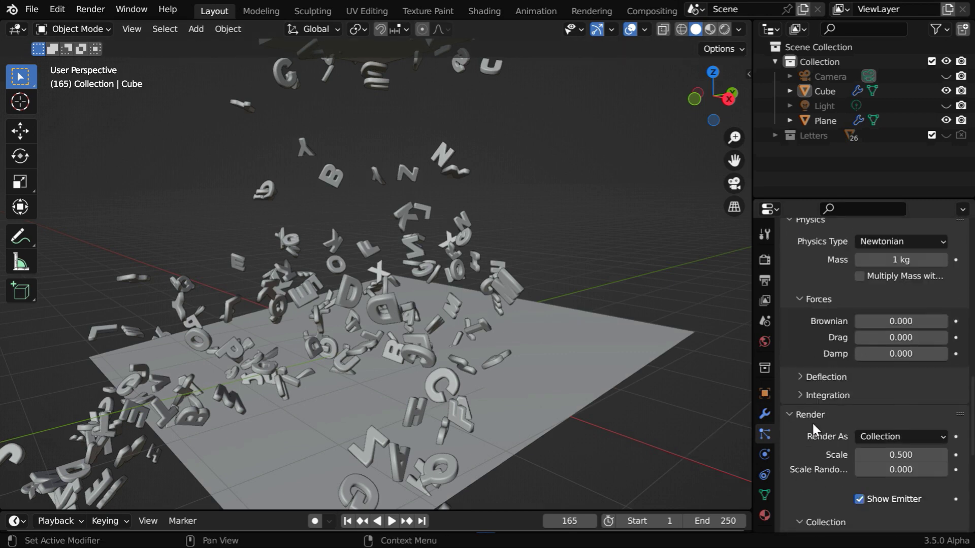
left_click(803, 383)
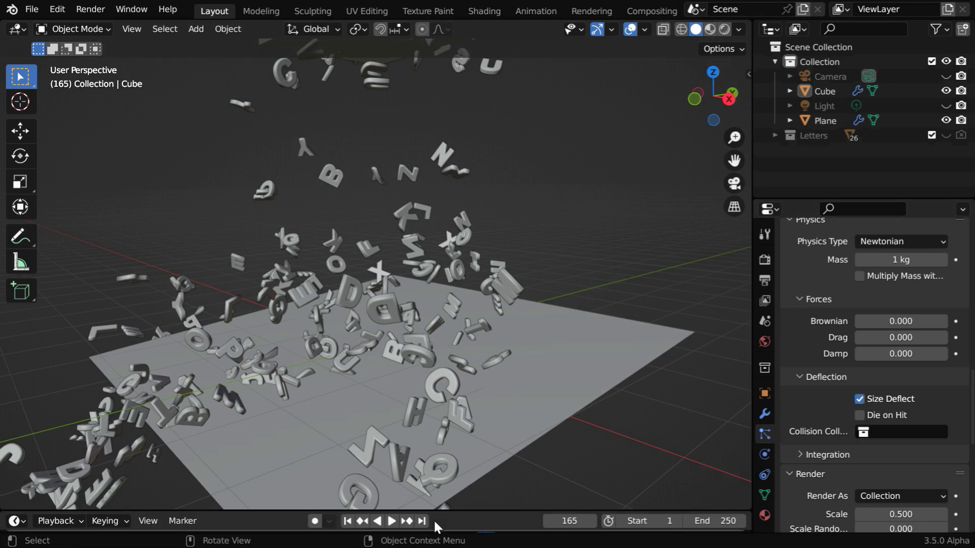
Replay the letters from frame 1, stop at frame 178, and zoom in to inspect them
left_click(347, 521)
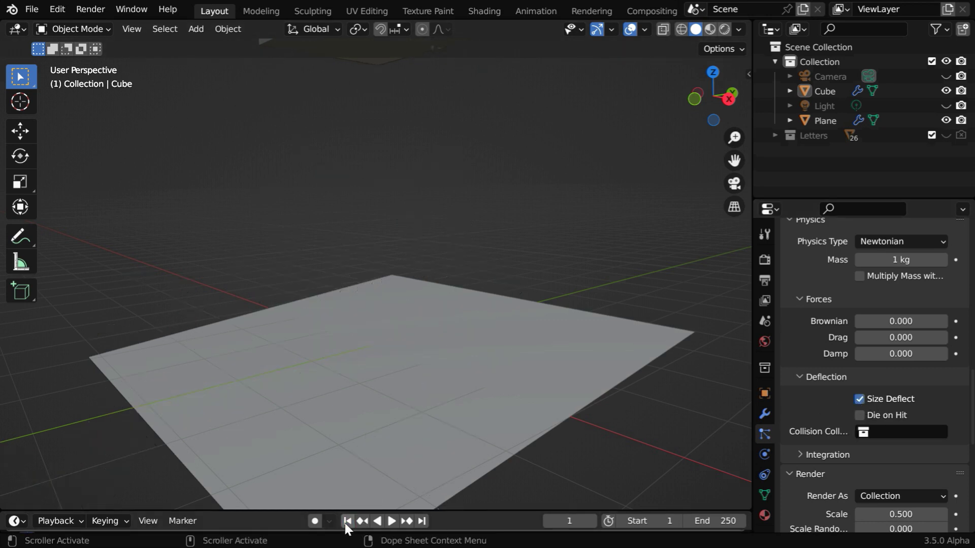
left_click(390, 522)
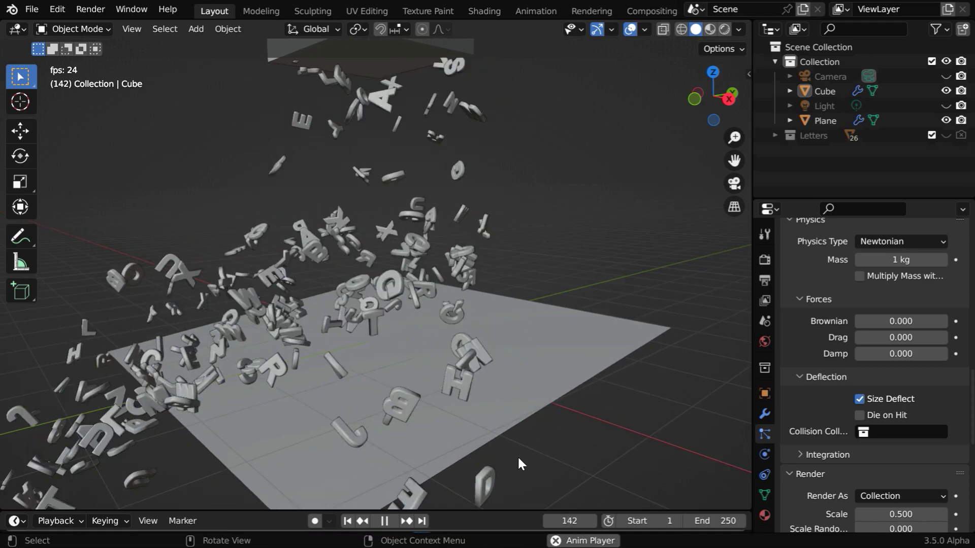
left_click(387, 522)
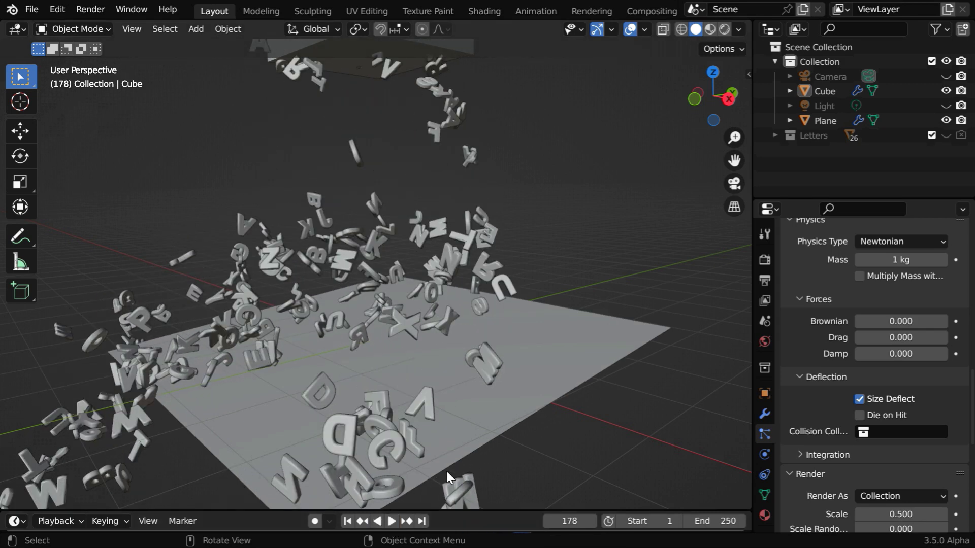
middle_click_drag(477, 463, 500, 468)
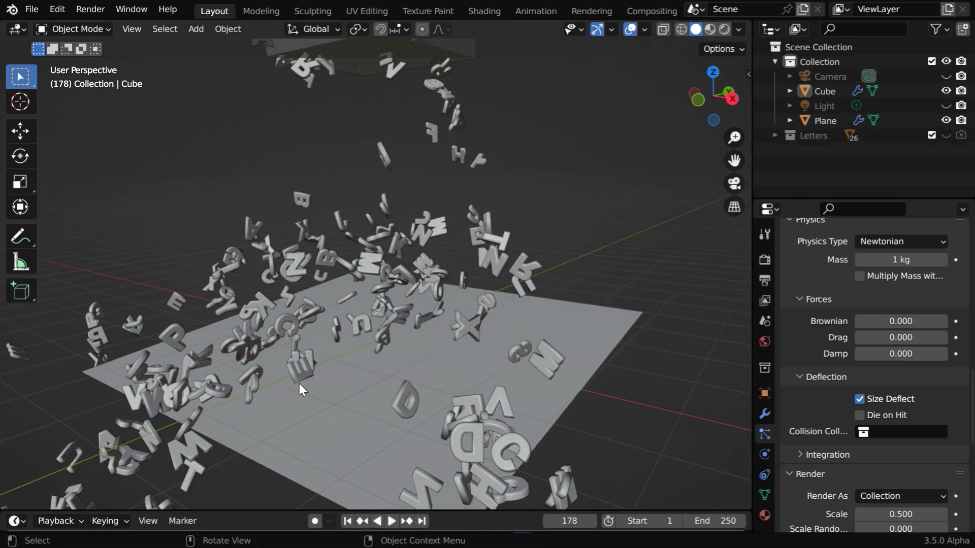
middle_click_drag(326, 413, 324, 376, "ctrl")
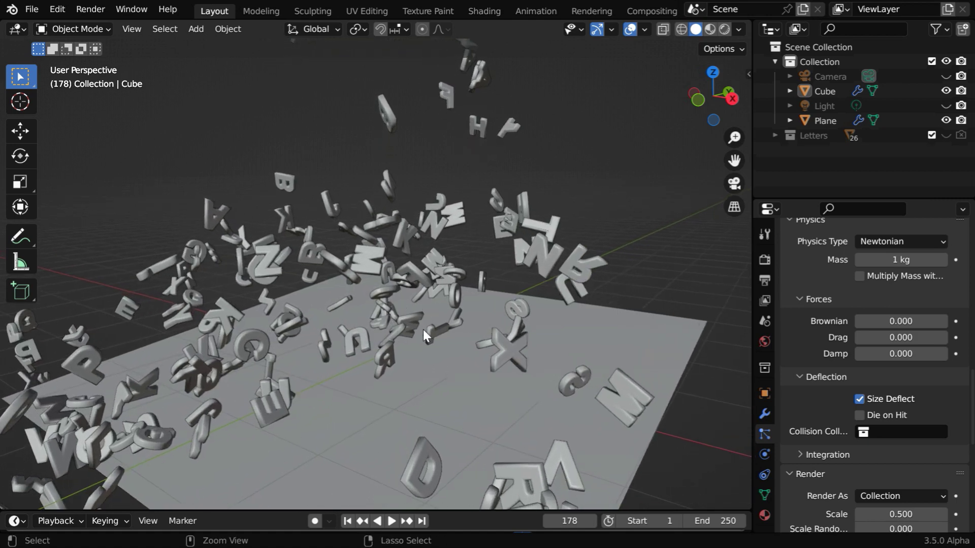
middle_click_drag(423, 330, 422, 287, "ctrl")
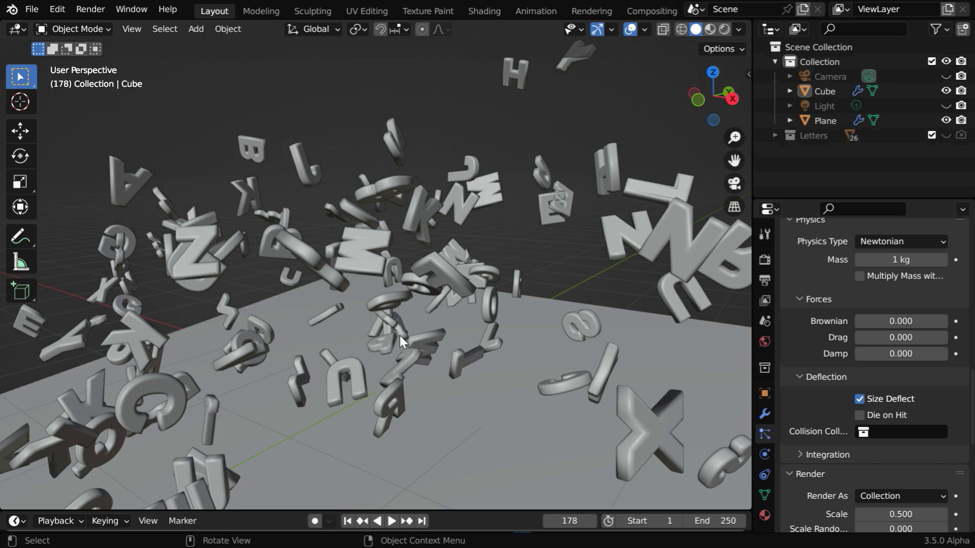
middle_click_drag(416, 361, 388, 344)
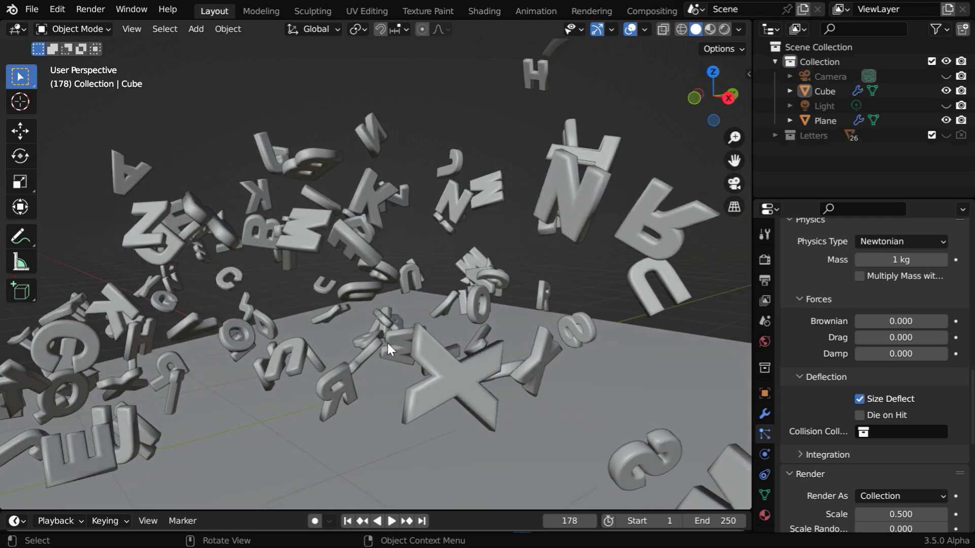
middle_click_drag(351, 272, 378, 351, "ctrl")
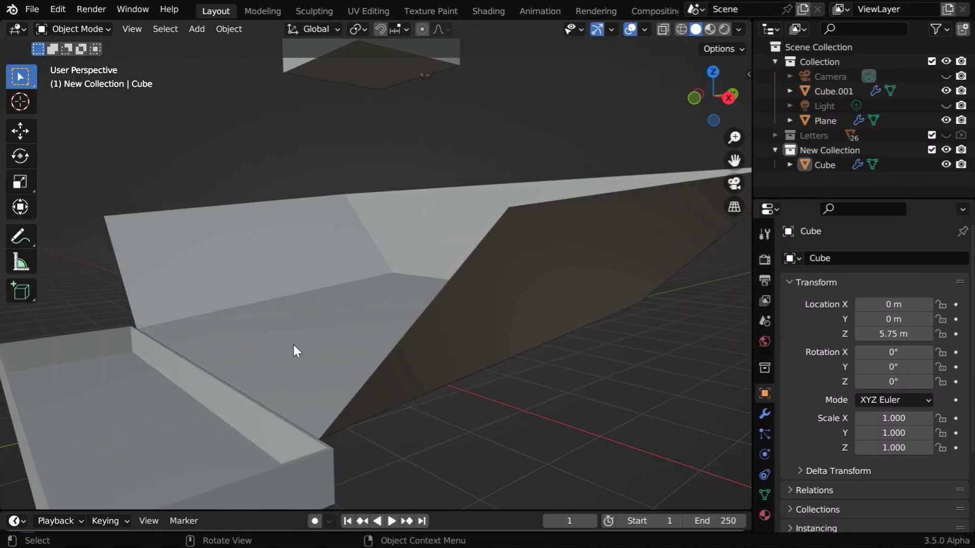
Set the emitter cube's particle Emission End to frame 1
middle_click_drag(379, 411, 426, 416)
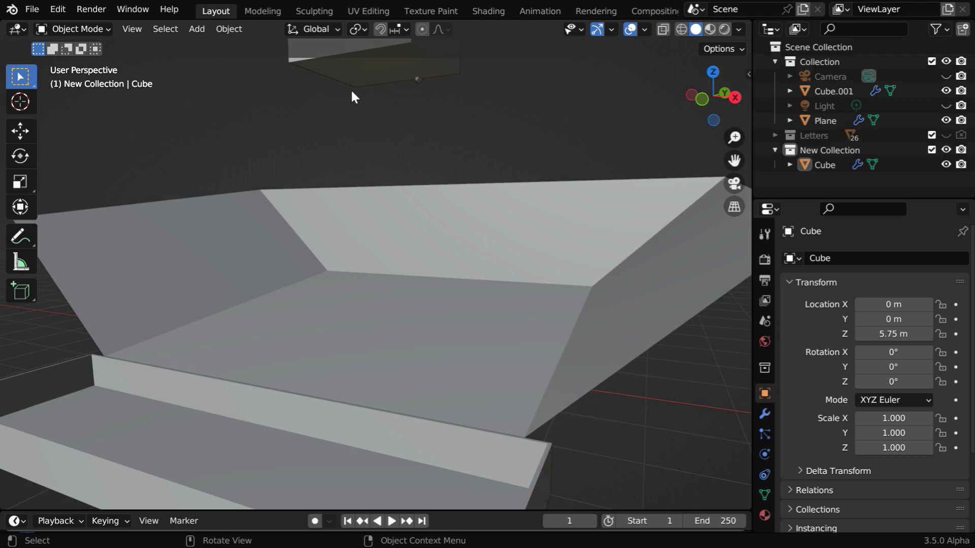
left_click(363, 70)
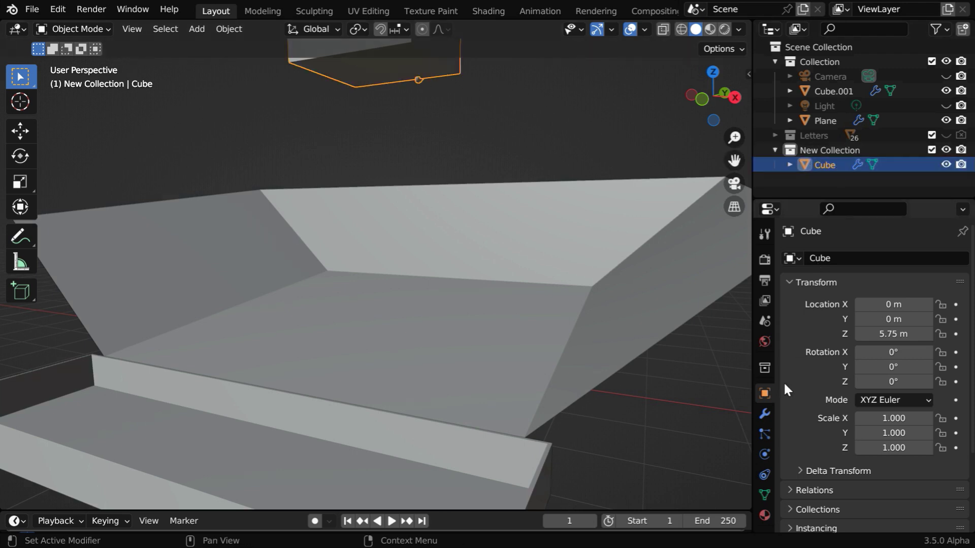
left_click(763, 433)
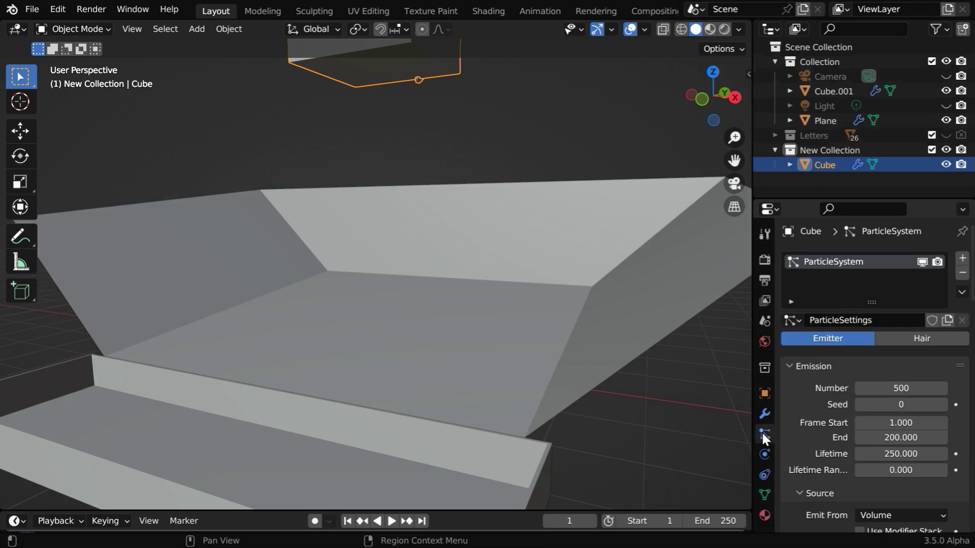
left_click(904, 438)
type("1")
key("Return")
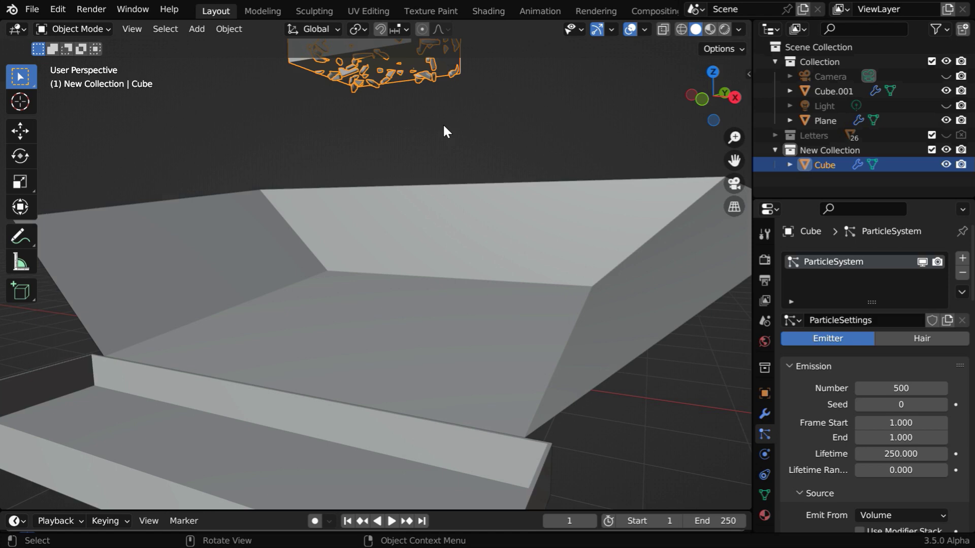
Convert the cube's letter particles into real objects with Make Instances Real
left_click(765, 412)
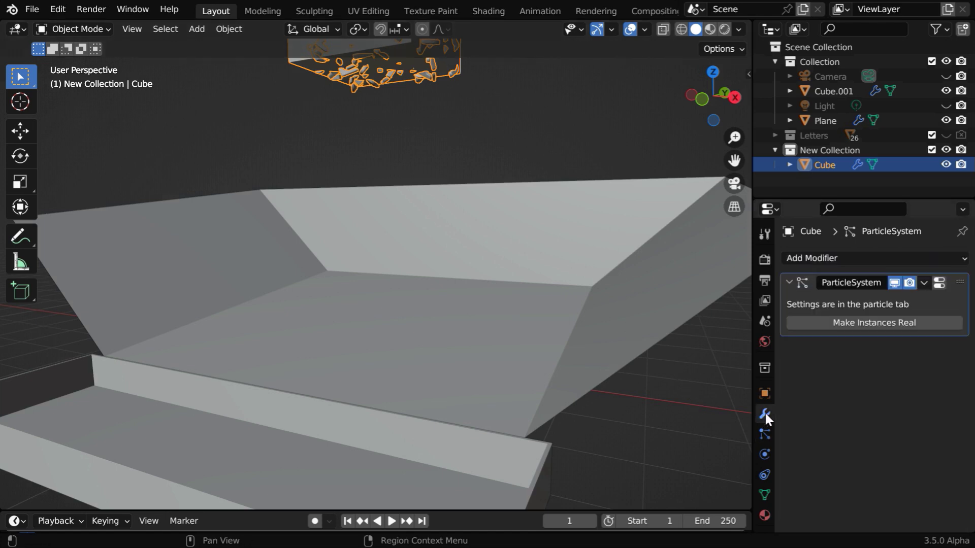
left_click(872, 324)
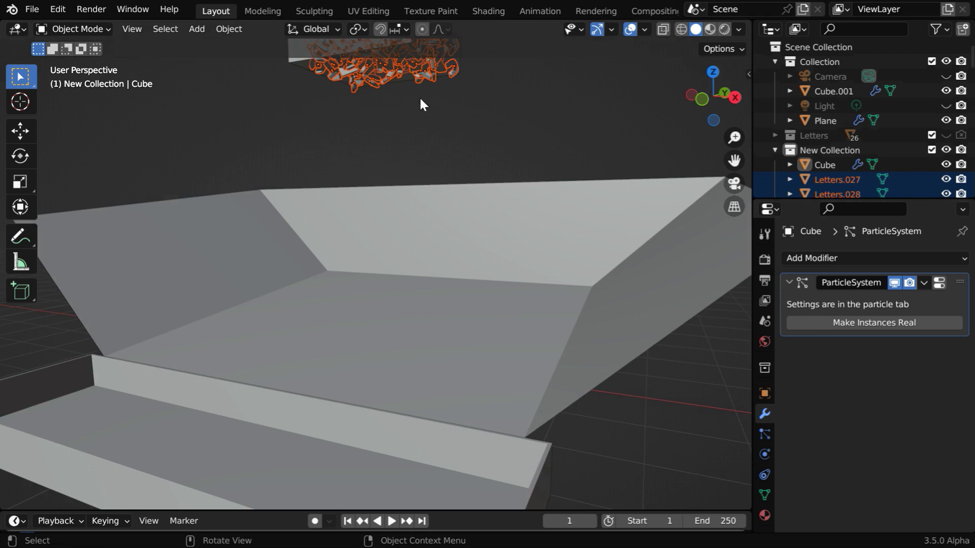
scroll(871, 165, "down", 1)
Hide the emitter Cube in the Outliner and select Letters.027
scroll(871, 165, "down", 3)
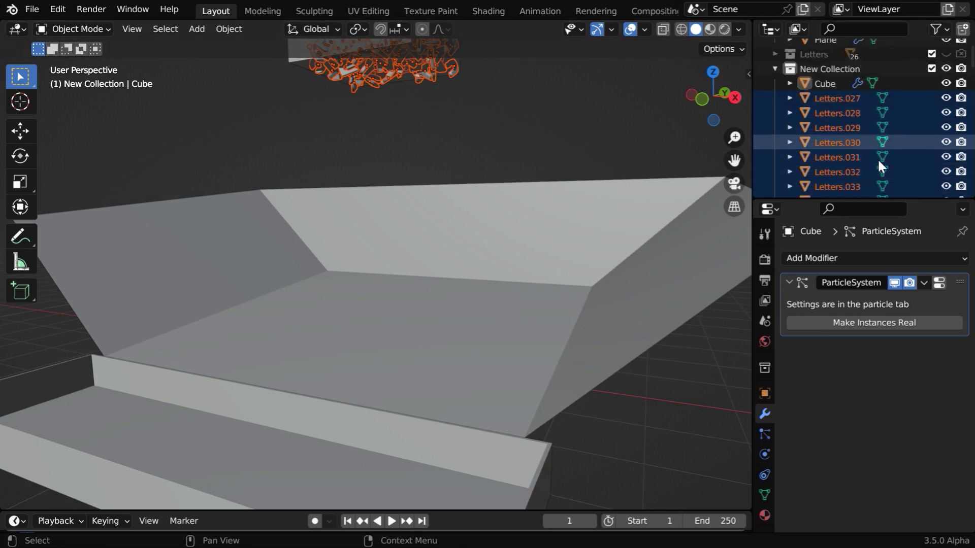
scroll(879, 178, "up", 2)
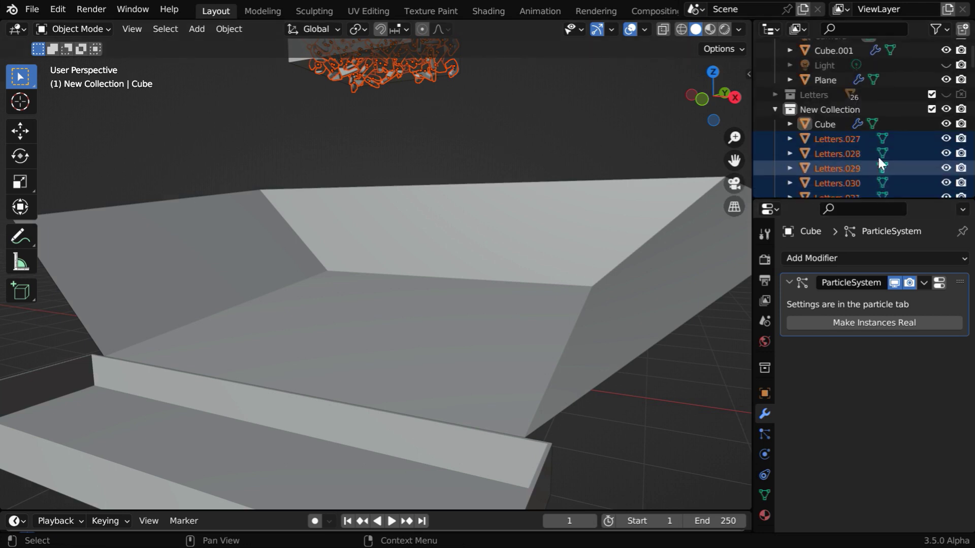
left_click(945, 124)
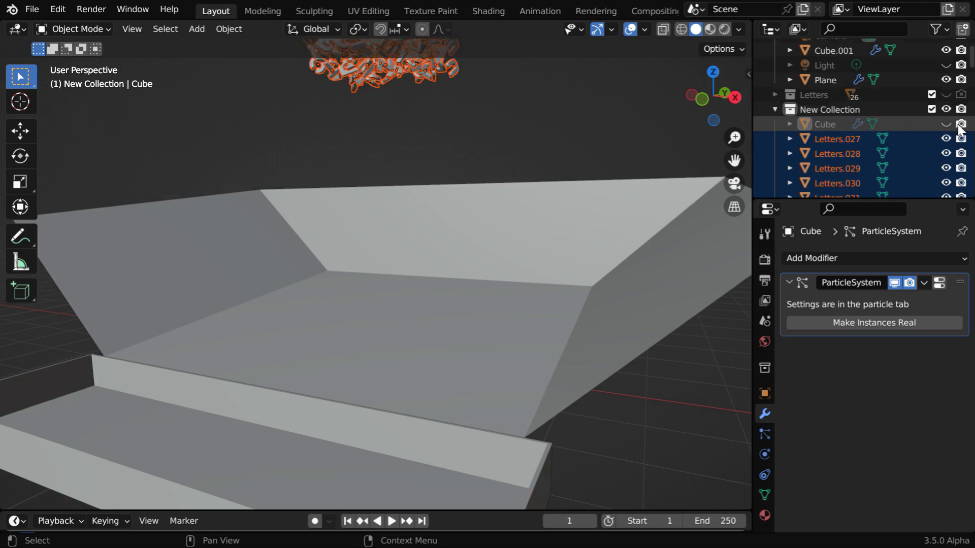
left_click(856, 142)
Add rigid body physics to Letters.027 with friction and bounciness both 0.2
left_click(766, 455)
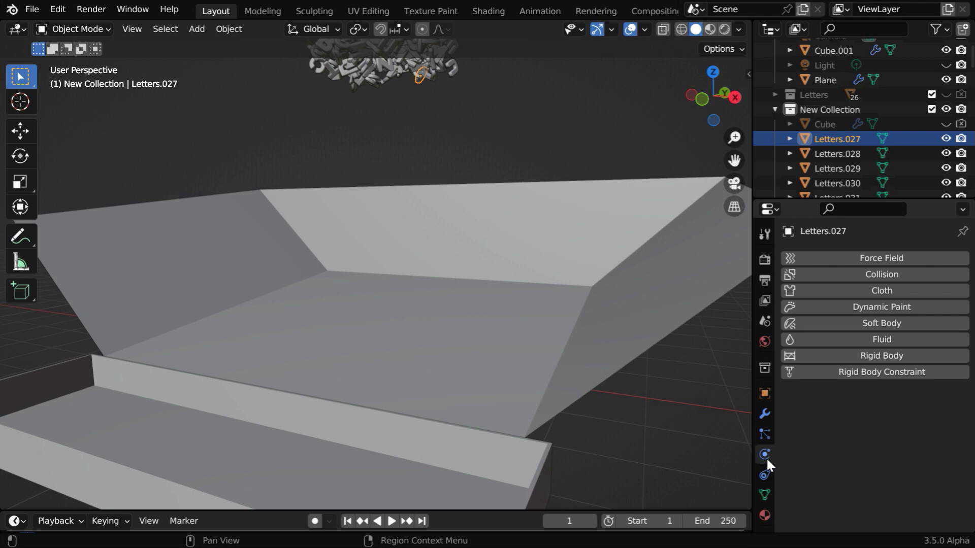
left_click(875, 354)
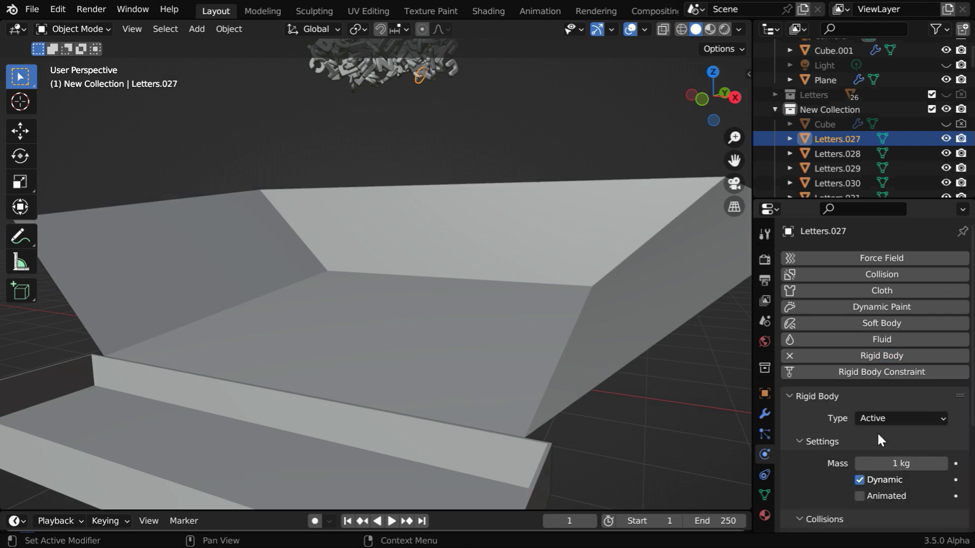
scroll(877, 432, "down", 3)
scroll(877, 432, "down", 3)
scroll(877, 429, "down", 2)
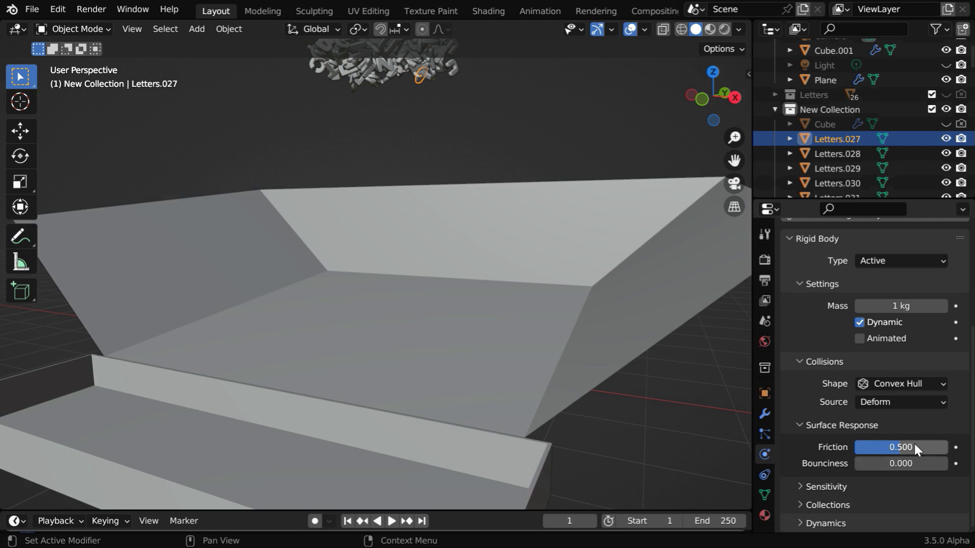
left_click_drag(913, 446, 913, 463)
type("0.2")
key("Return")
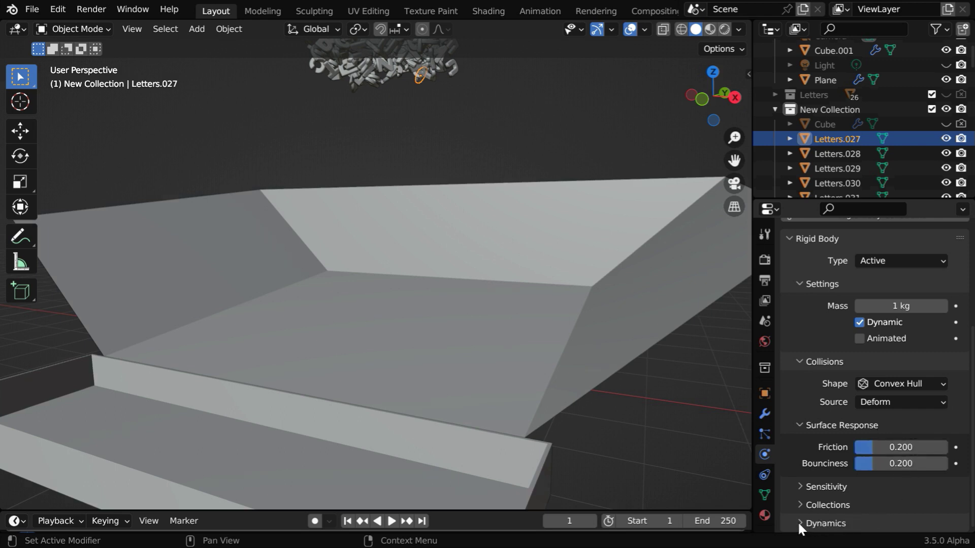
Expand the Dynamics settings and make the last letter, Letters.526, active in the Outliner
left_click(799, 523)
scroll(882, 486, "down", 3)
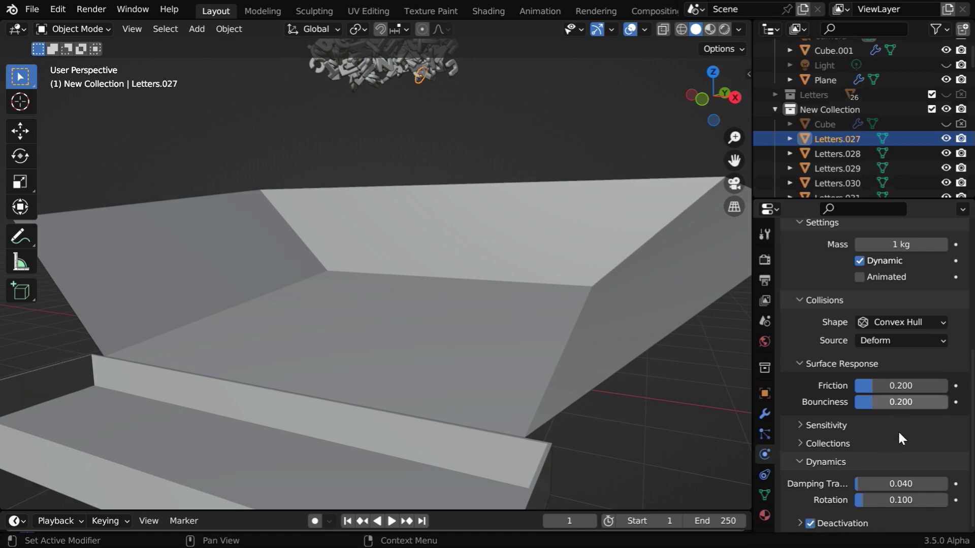
left_click_drag(971, 55, 968, 196)
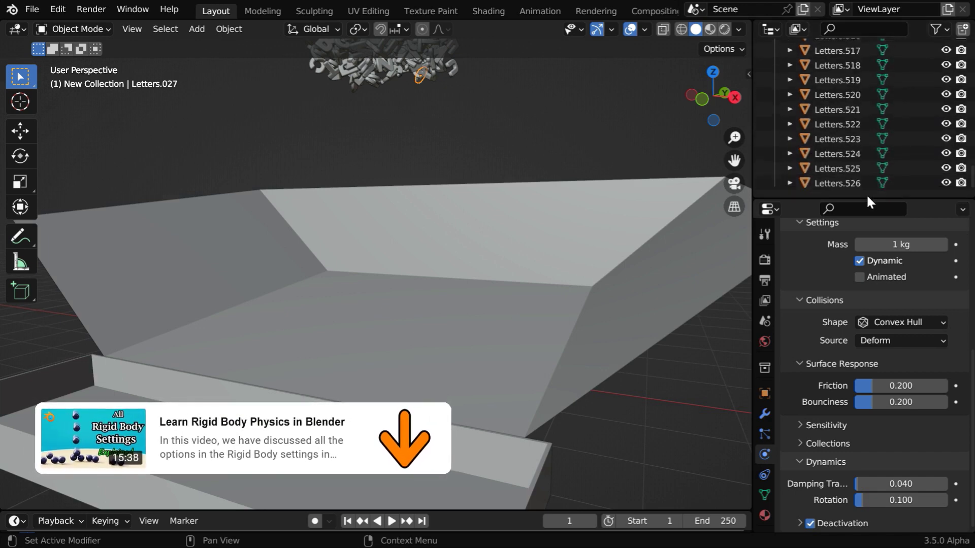
left_click(849, 184)
left_click_drag(968, 182, 970, 29)
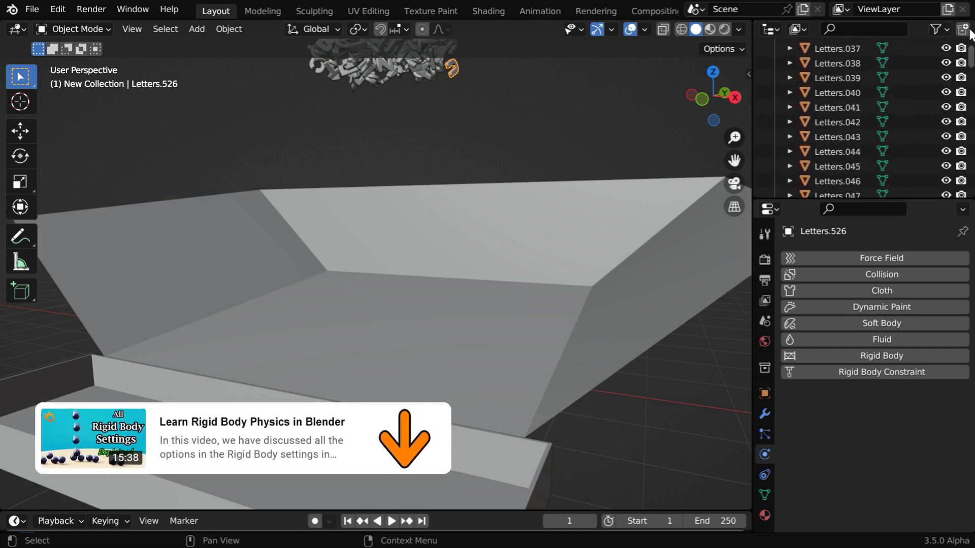
Select all letter objects with Letters.027 active and apply Rigid Body > Copy from Active
scroll(904, 117, "down", 2)
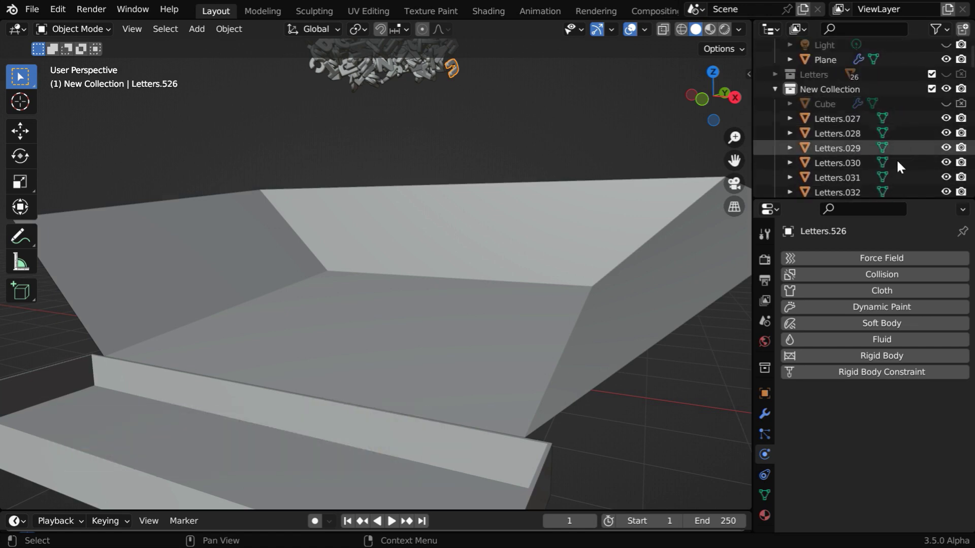
left_click(852, 133, "shift")
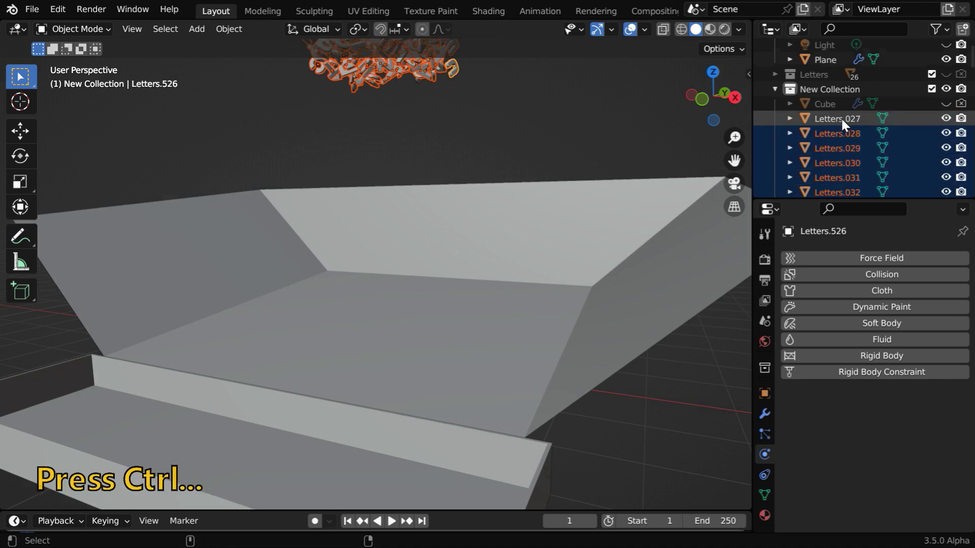
left_click(841, 117, "ctrl")
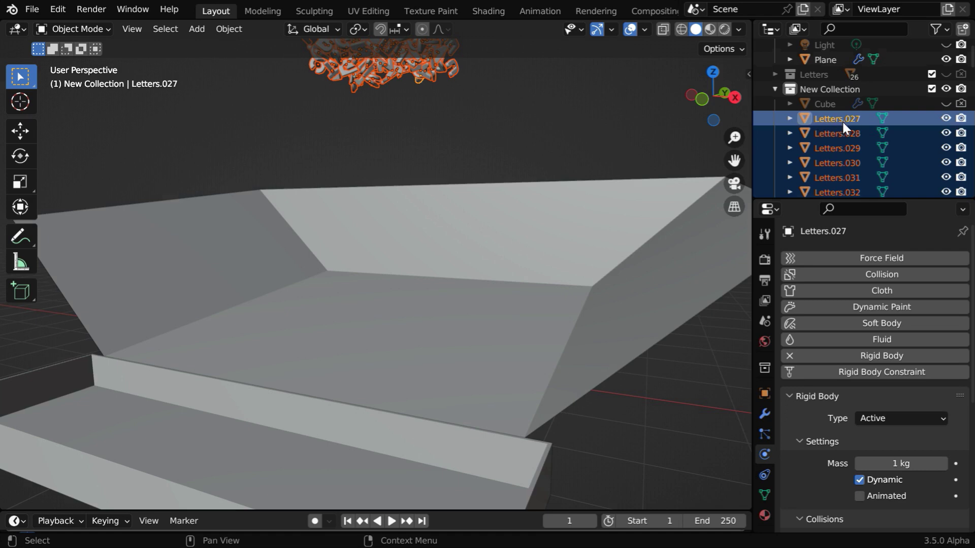
left_click(227, 32)
mouse_move(256, 433)
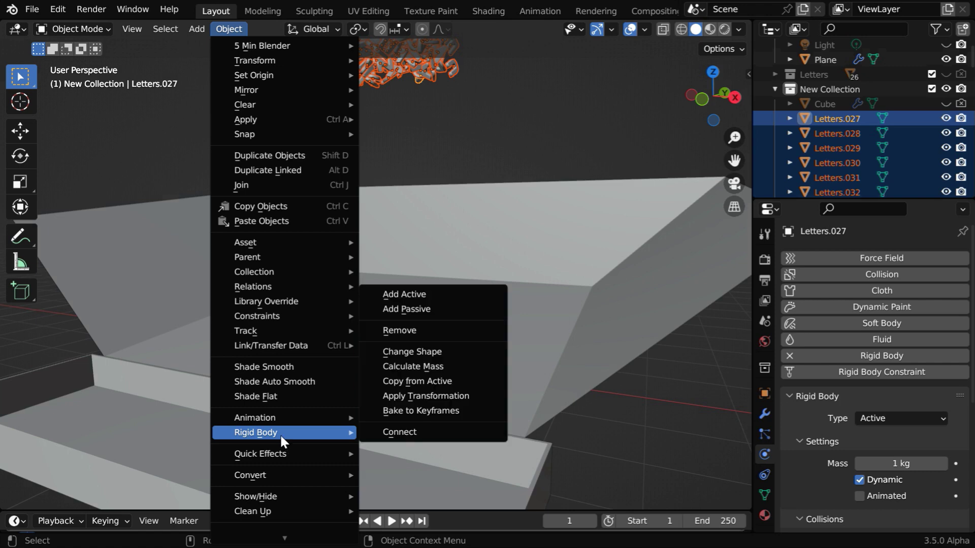
left_click(433, 381)
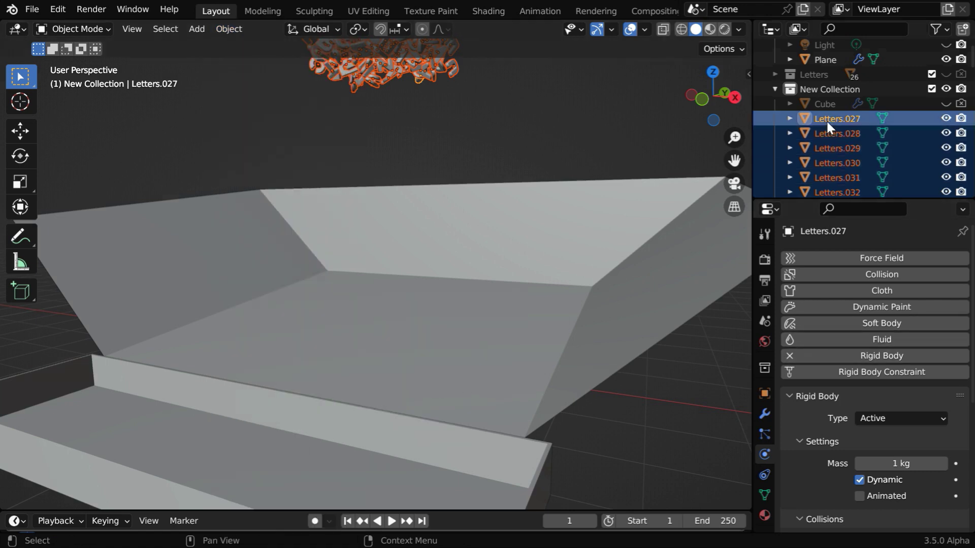
scroll(863, 133, "down", 3)
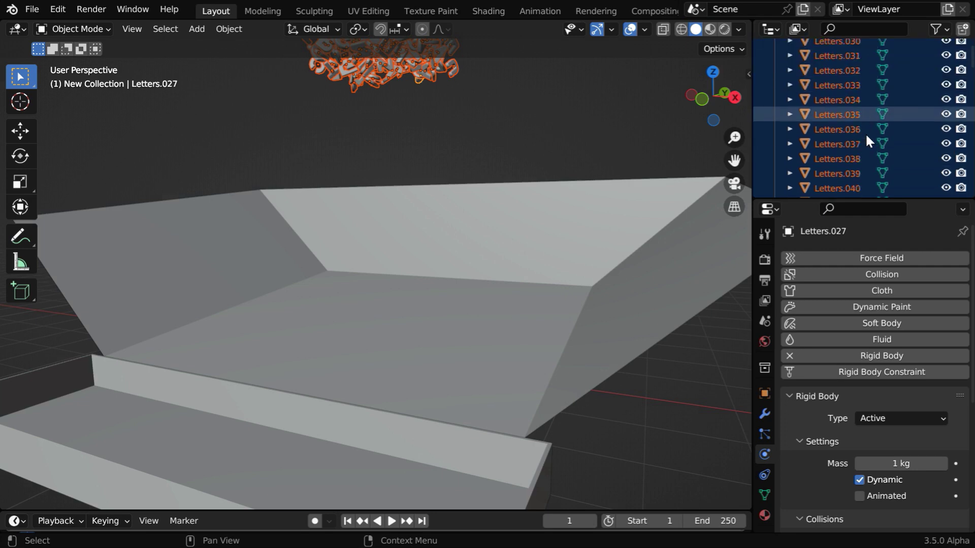
Replace the Plane's Collision physics with a passive rigid body
scroll(864, 134, "up", 5)
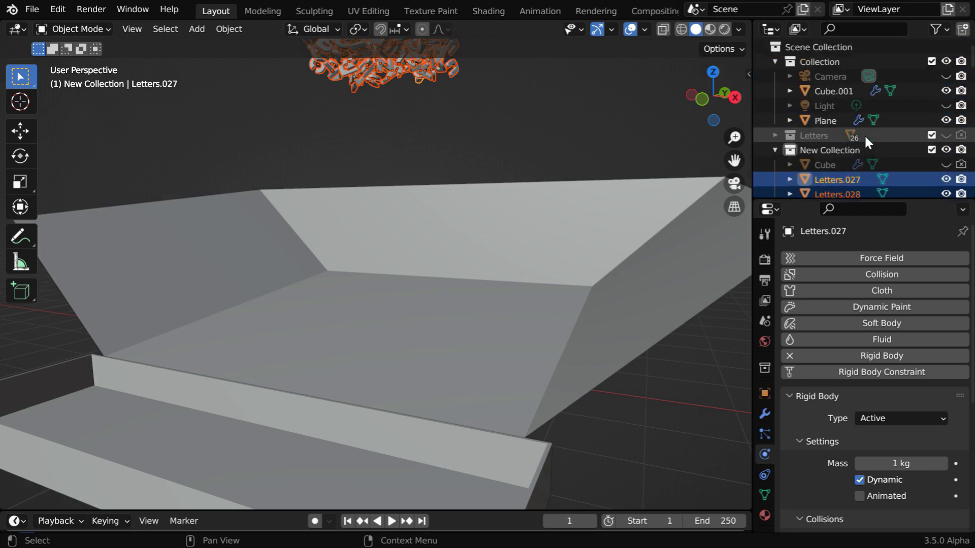
left_click(529, 268)
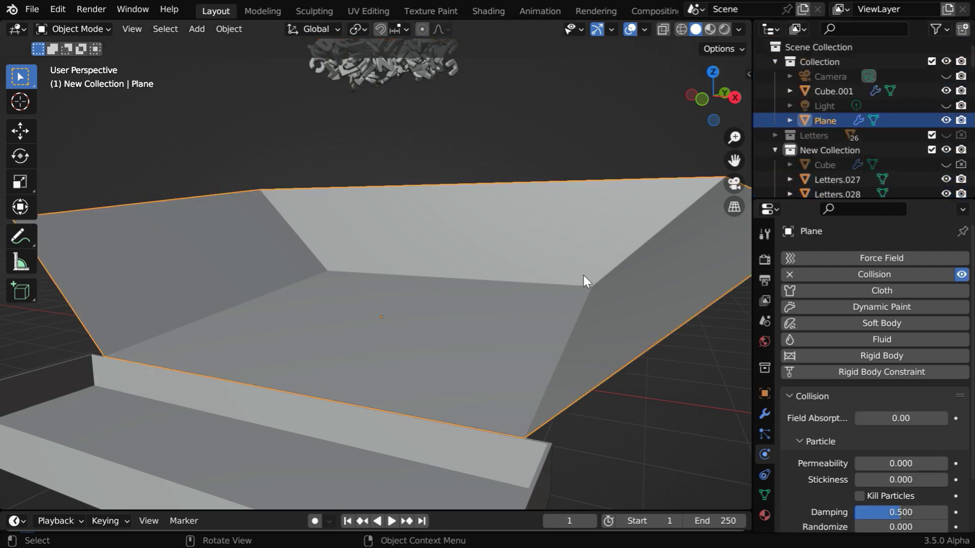
left_click(790, 275)
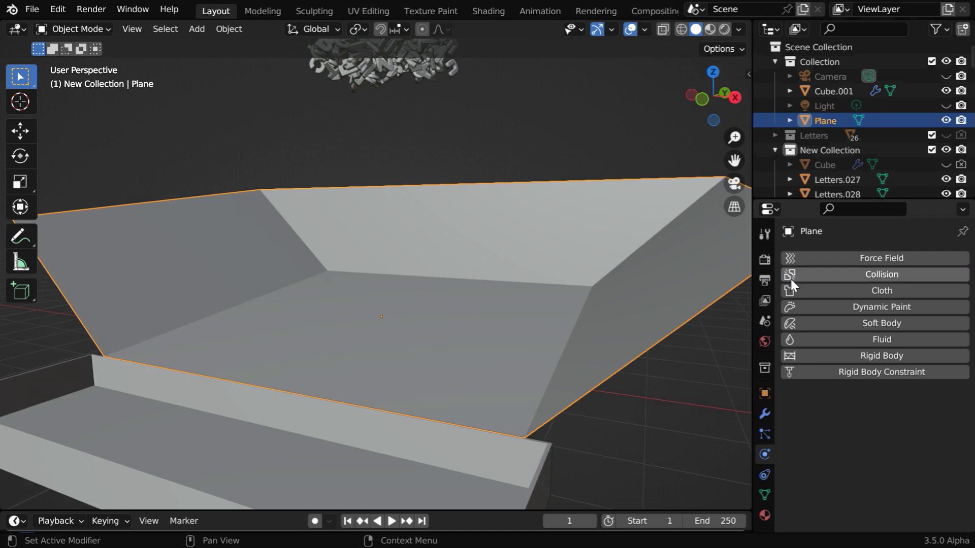
left_click(880, 356)
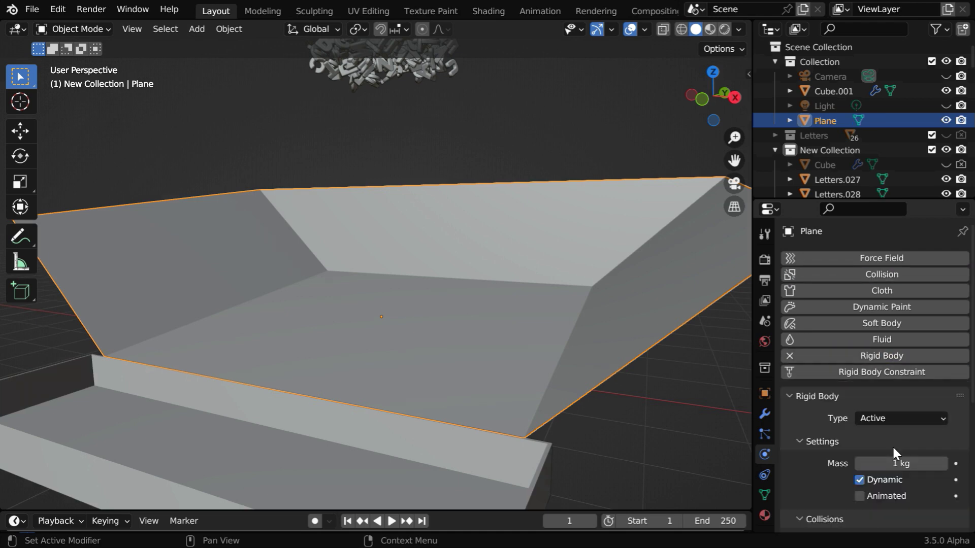
left_click(890, 418)
left_click(884, 450)
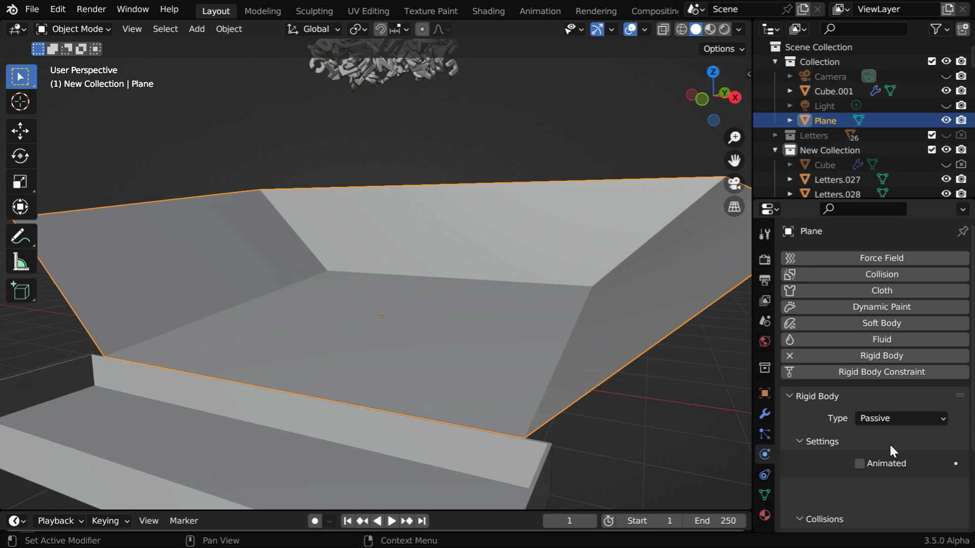
Give the Plane a Mesh collision shape with friction and bounciness 0.2
scroll(898, 443, "down", 2)
scroll(898, 442, "down", 3)
left_click(887, 404)
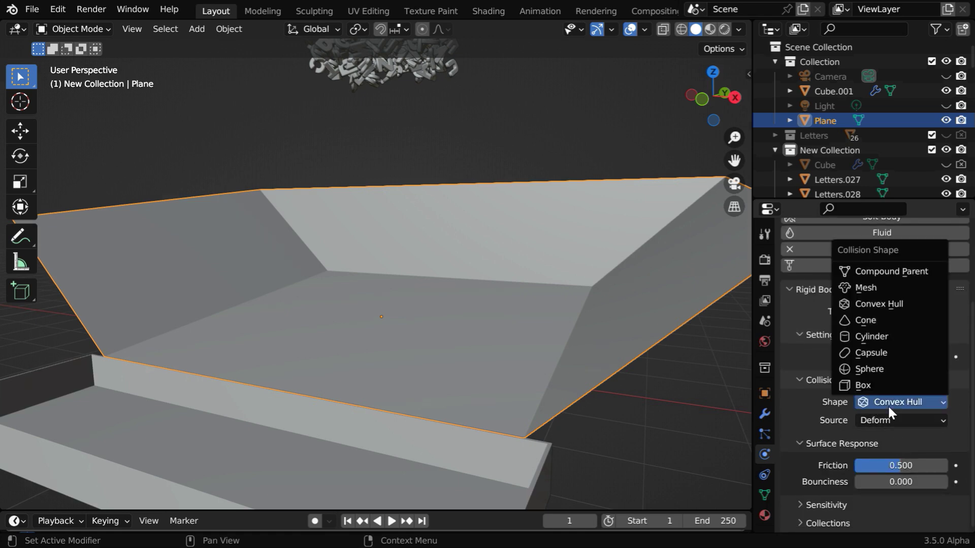
left_click(873, 288)
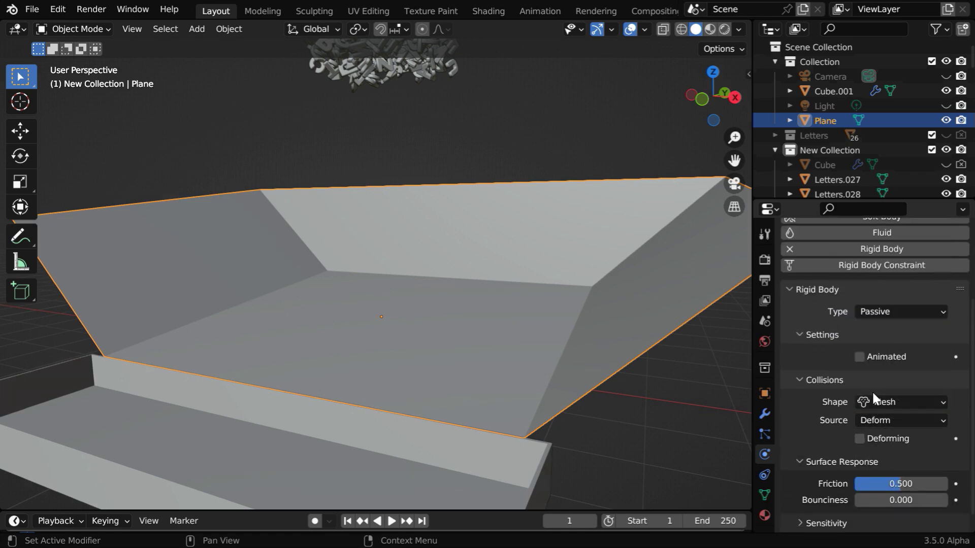
left_click_drag(912, 481, 912, 500)
type(".2")
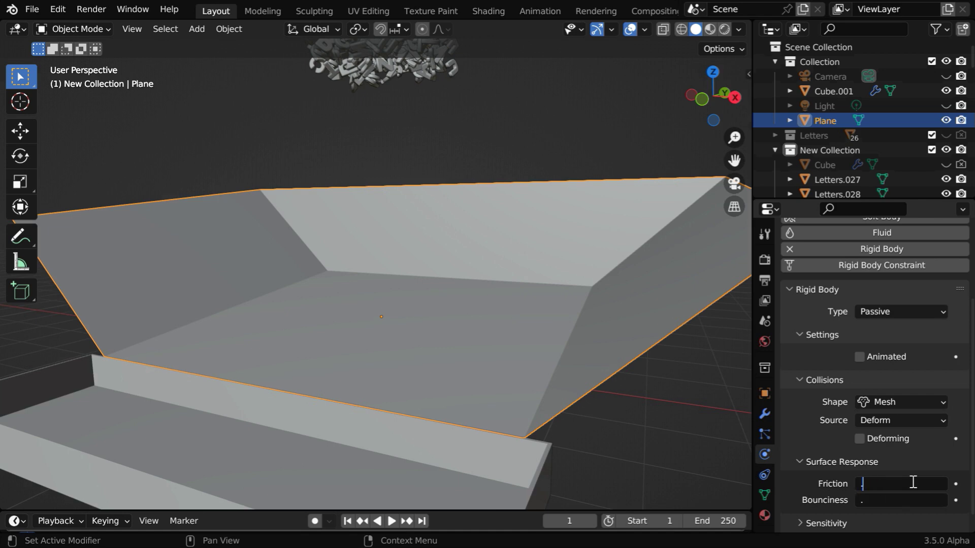
key("Return")
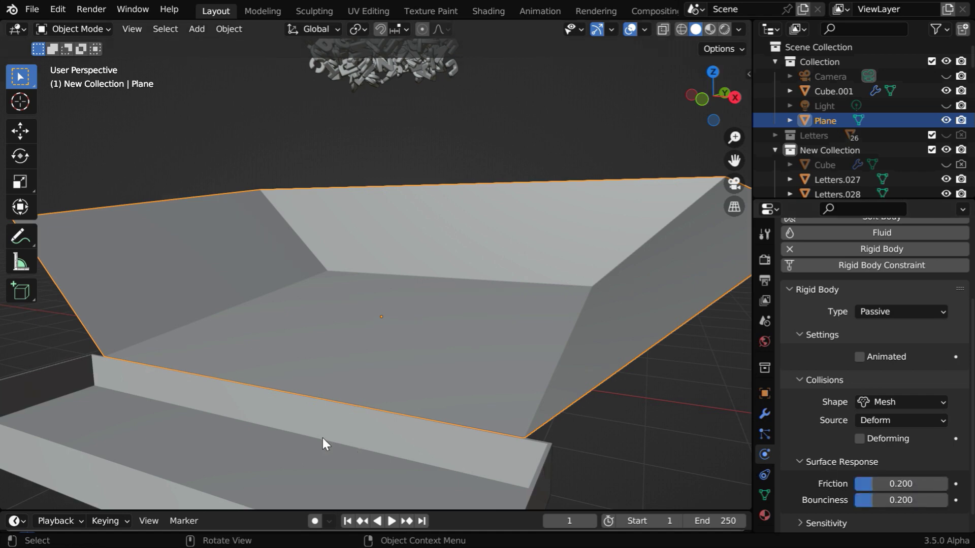
Add a passive rigid body to the box Cube.001
left_click(321, 436)
left_click(851, 356)
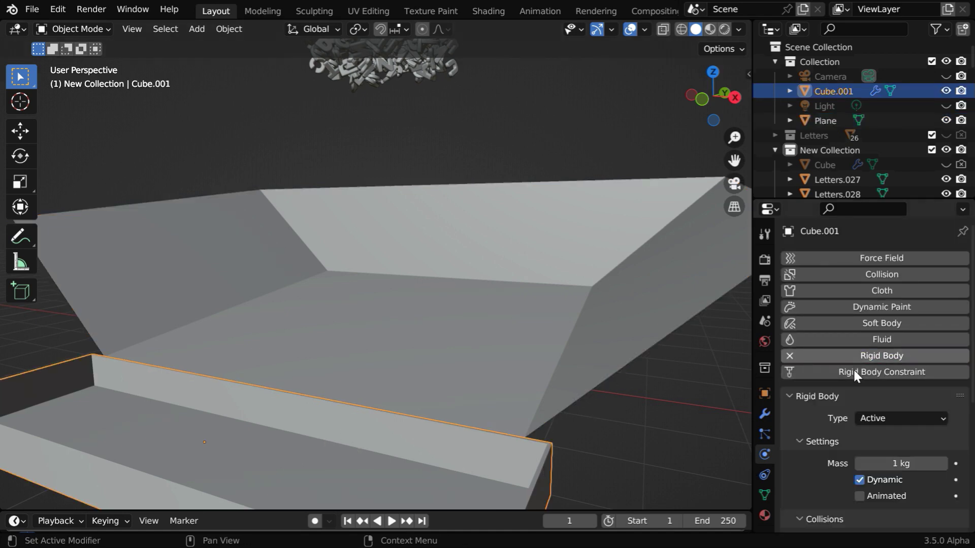
left_click(867, 419)
left_click(872, 447)
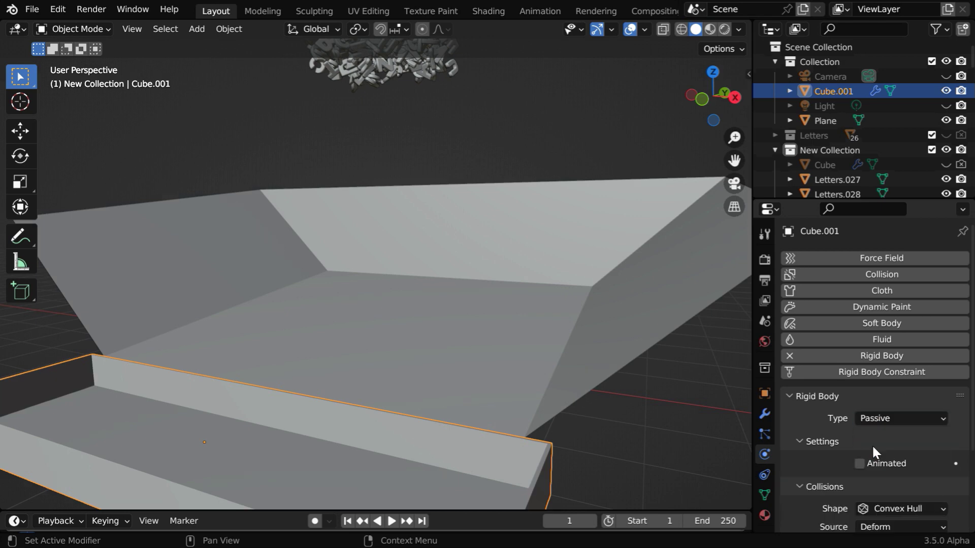
Set Cube.001's collision shape to Mesh with friction and bounciness 0.2, then deselect it
scroll(872, 444, "down", 5)
left_click(889, 401)
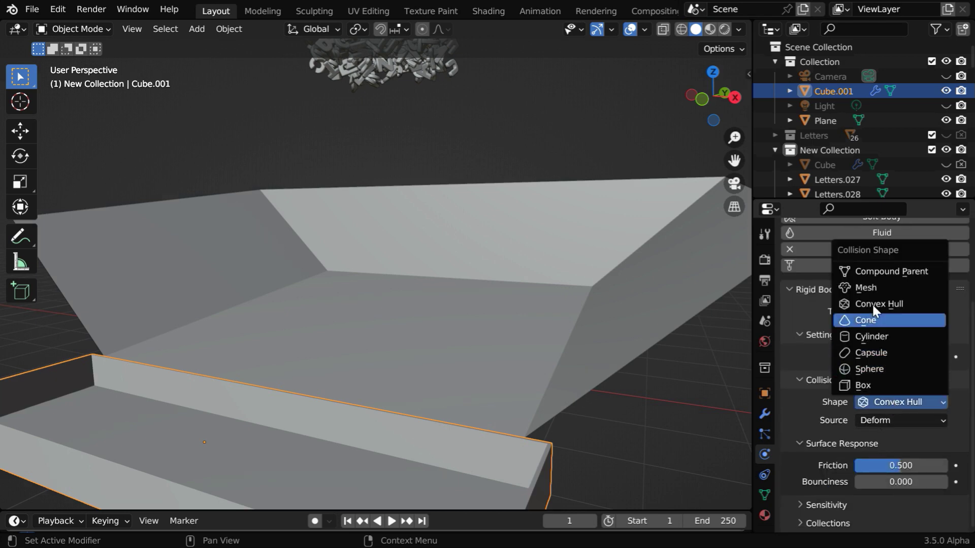
left_click(873, 288)
left_click_drag(902, 483, 901, 501)
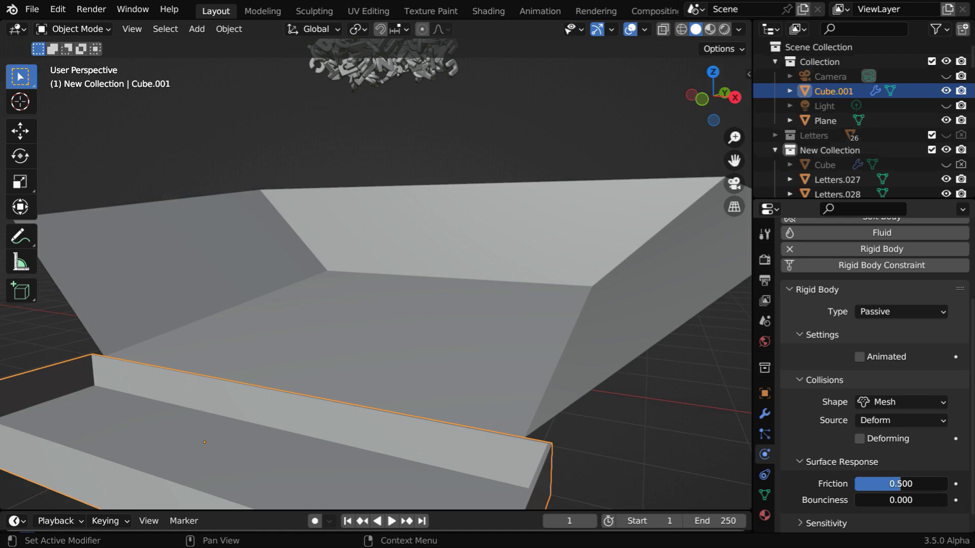
type(".2")
key("Return")
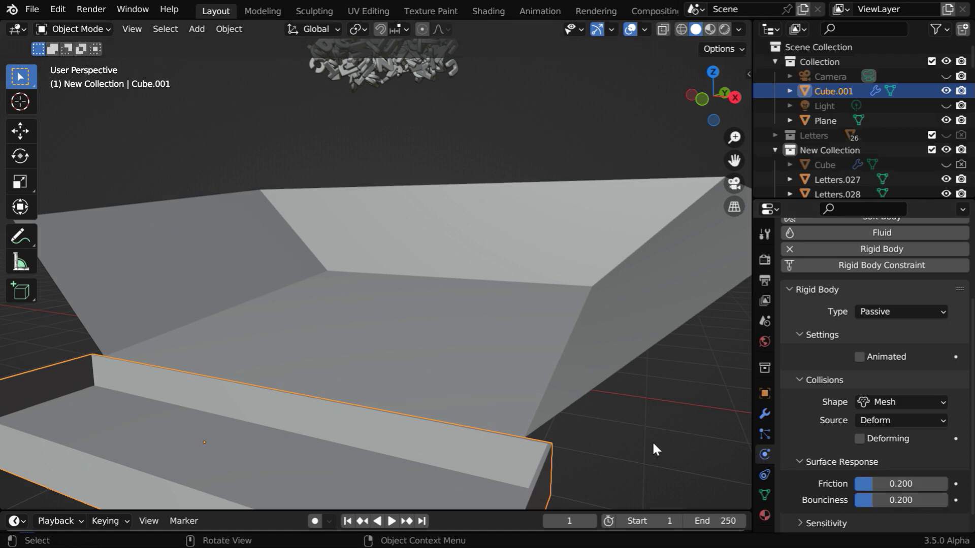
left_click(652, 447)
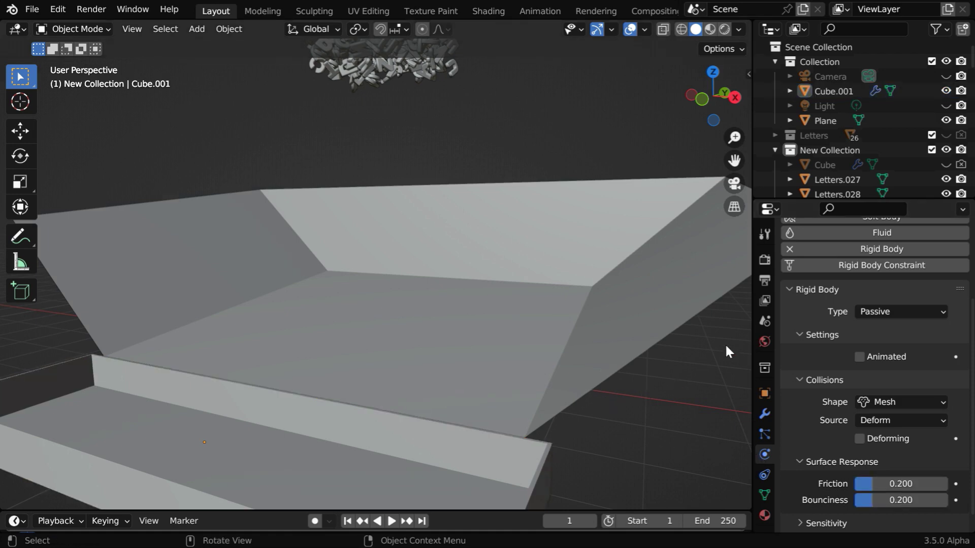
Bake the Rigid Body World cache for 250 frames and start playback
left_click(765, 321)
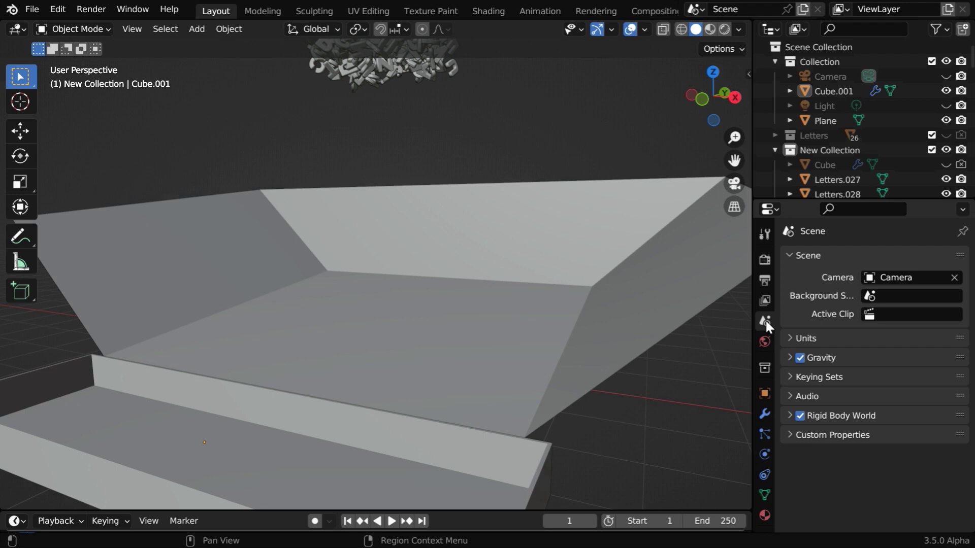
left_click(786, 415)
scroll(864, 449, "down", 3)
scroll(865, 450, "down", 2)
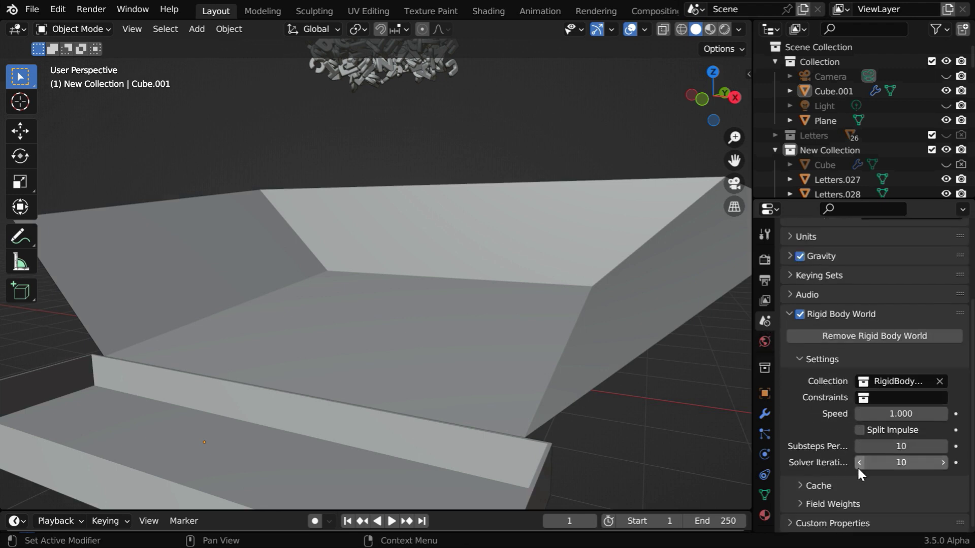
left_click(804, 486)
scroll(861, 483, "down", 4)
scroll(876, 478, "down", 3)
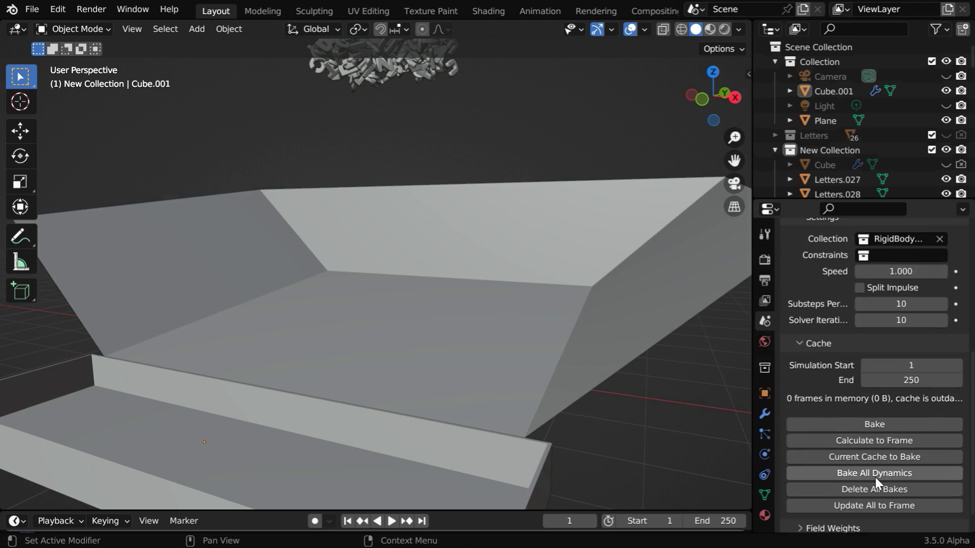
scroll(874, 477, "down", 1)
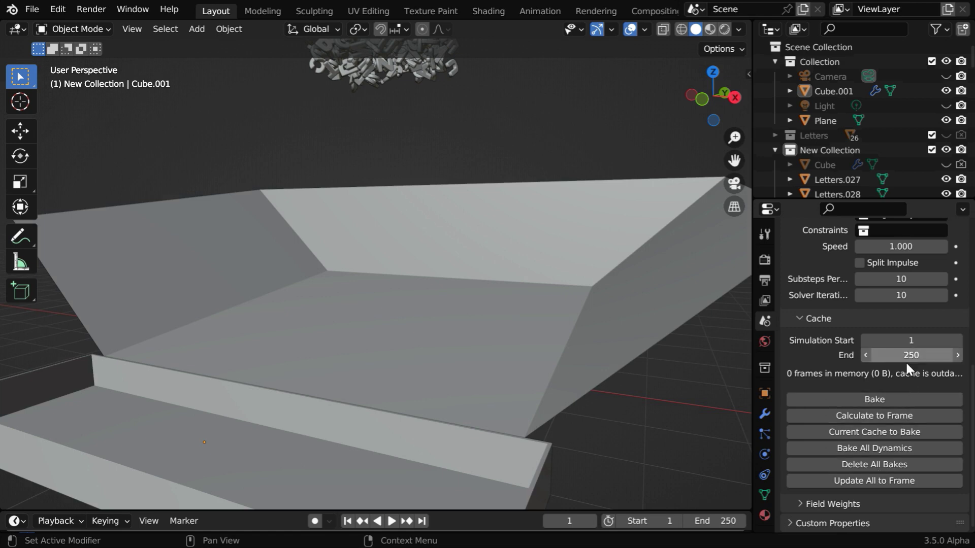
left_click(880, 401)
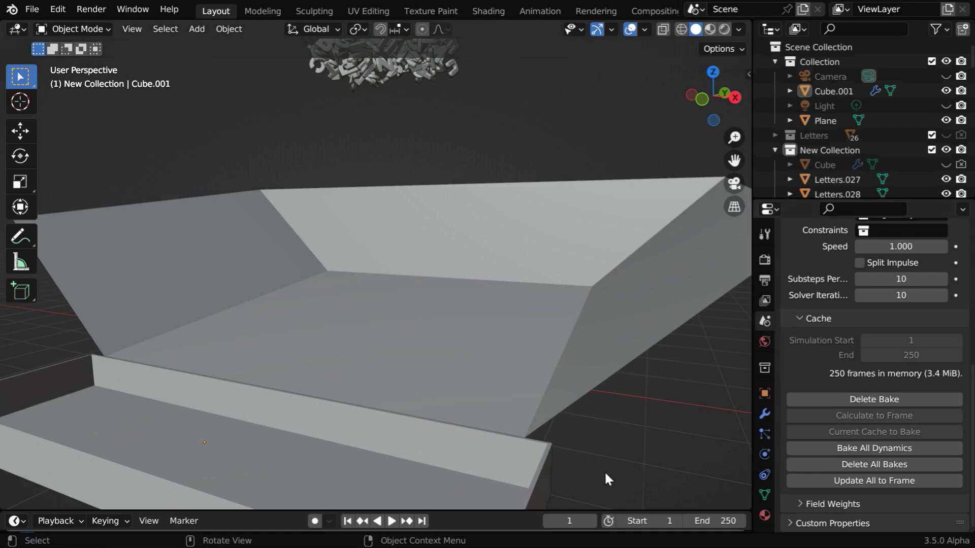
left_click(391, 522)
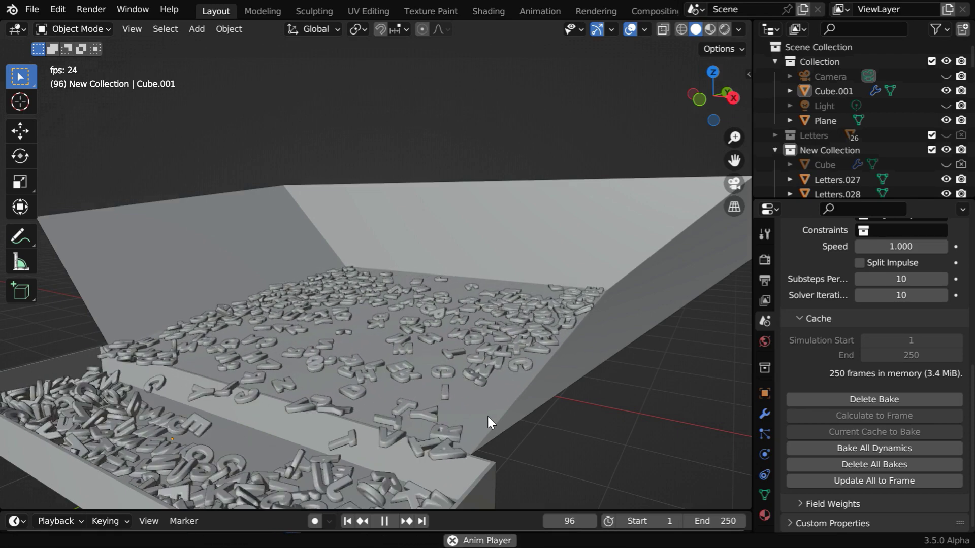
Watch the letters pile into the box, then jump back to the first frame to replay
scroll(488, 417, "down", 1)
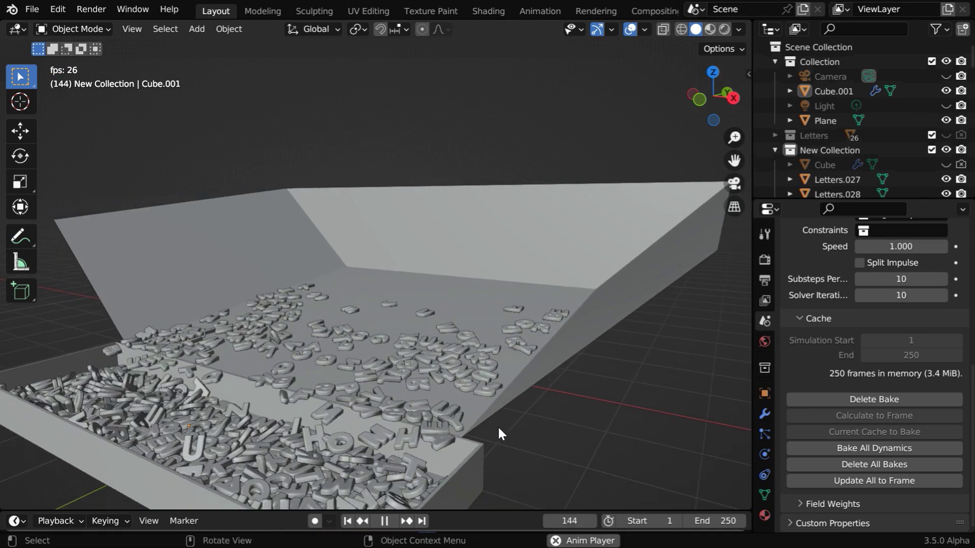
left_click(347, 521)
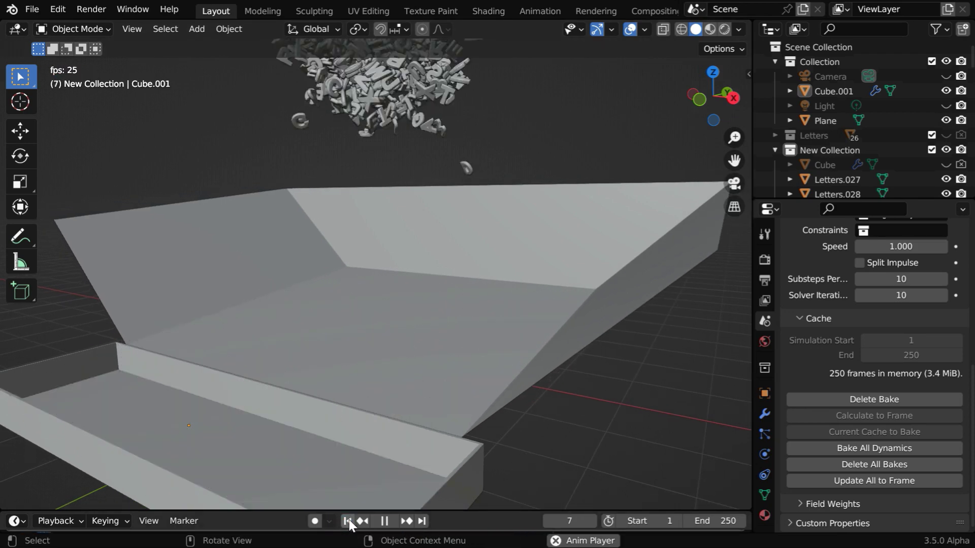